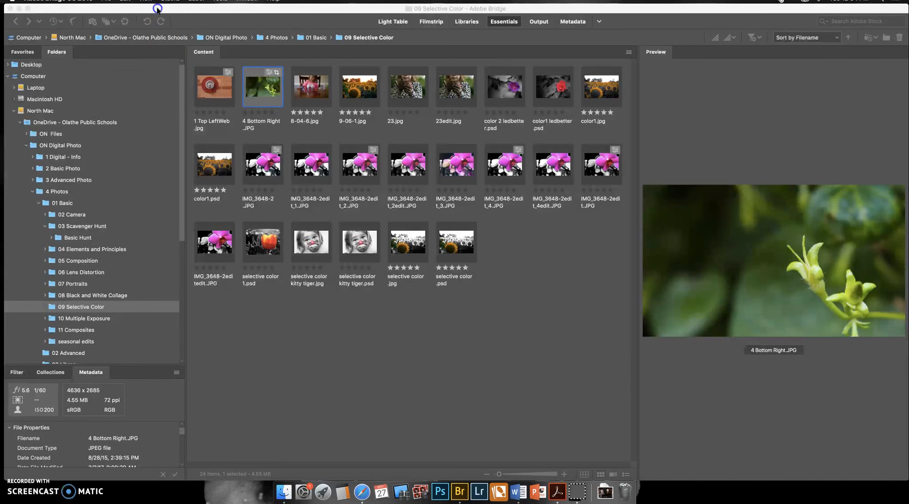
# Open the selected 4 Bottom Right.JPG in Camera Raw and set its crop back to the original full frame.
pyautogui.click(124, 21)
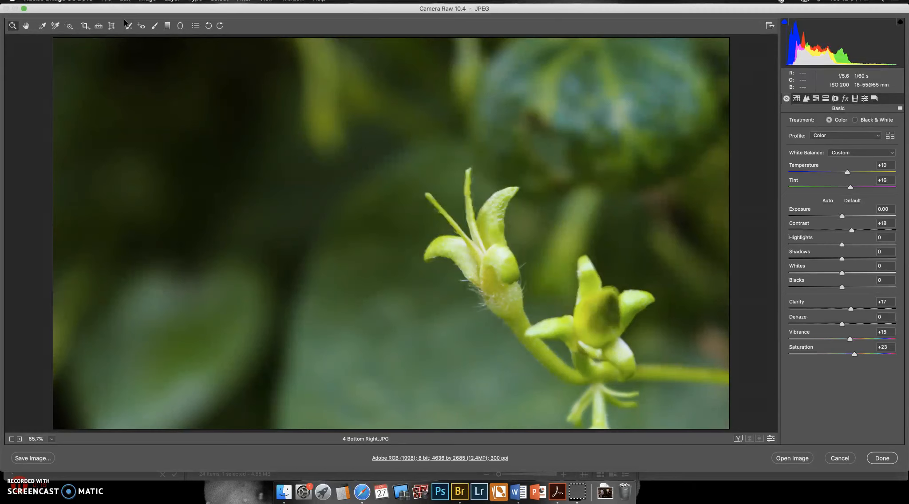
pyautogui.click(85, 26)
pyautogui.click(87, 27)
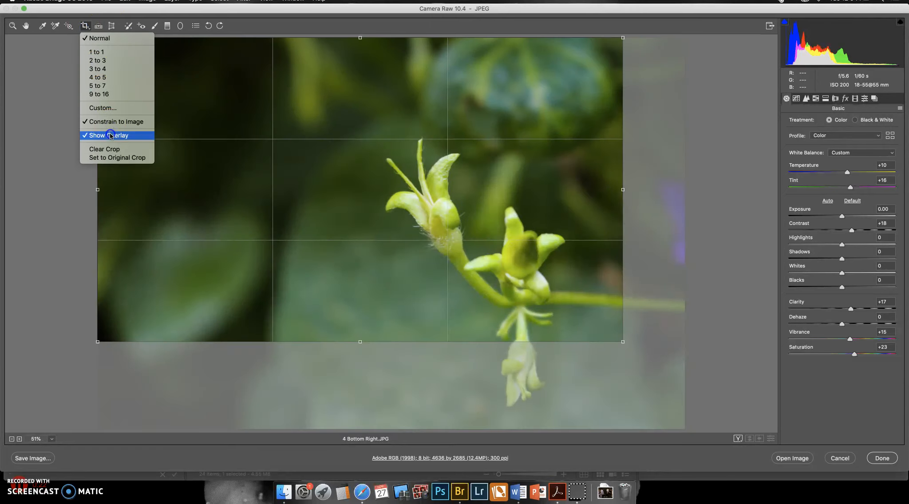
pyautogui.click(134, 158)
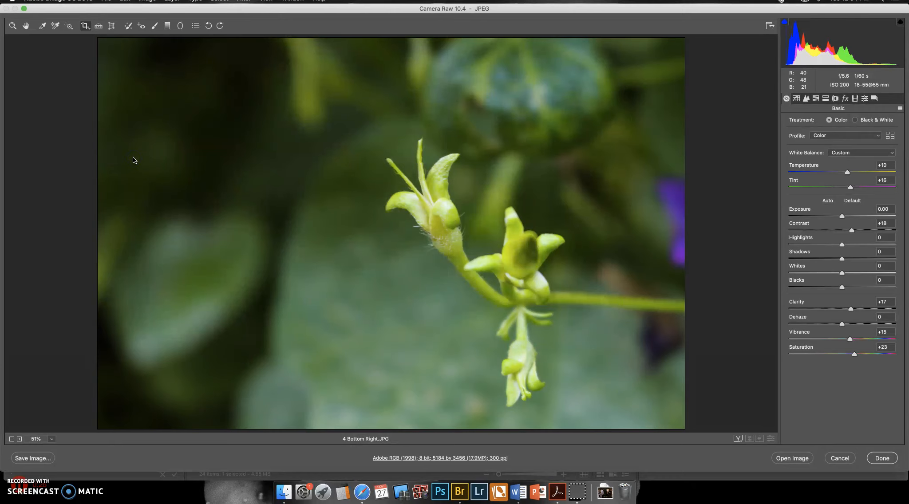
# Reset the Camera Raw defaults and set Temperature -8, Contrast +24, Highlights -11, Shadows -41 and Blacks -29.
pyautogui.click(900, 108)
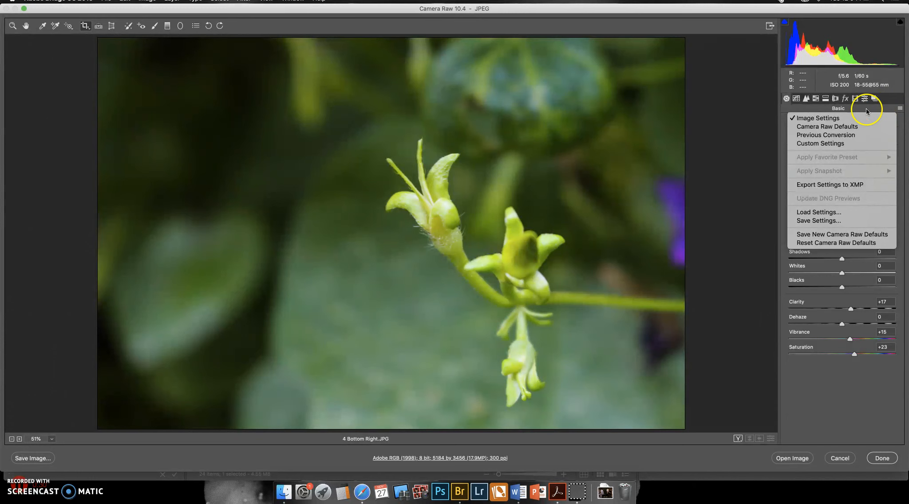
pyautogui.click(852, 247)
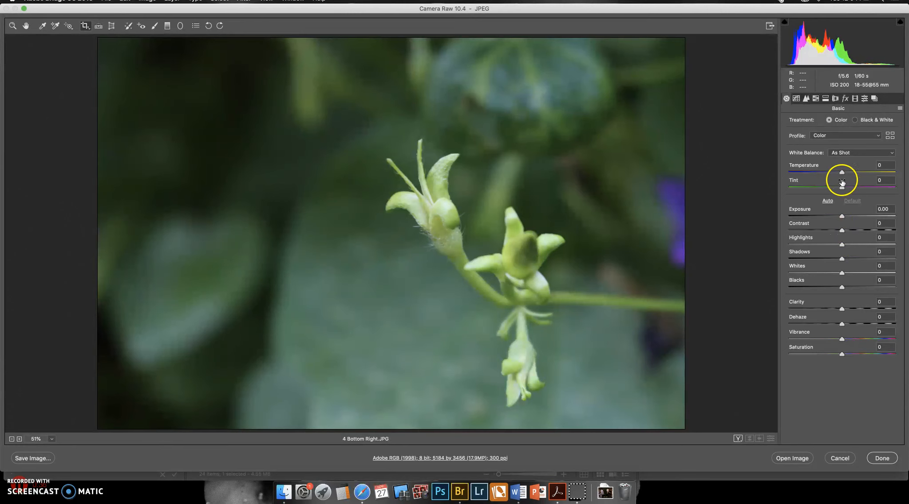
pyautogui.moveTo(843, 173); pyautogui.dragTo(838, 173)
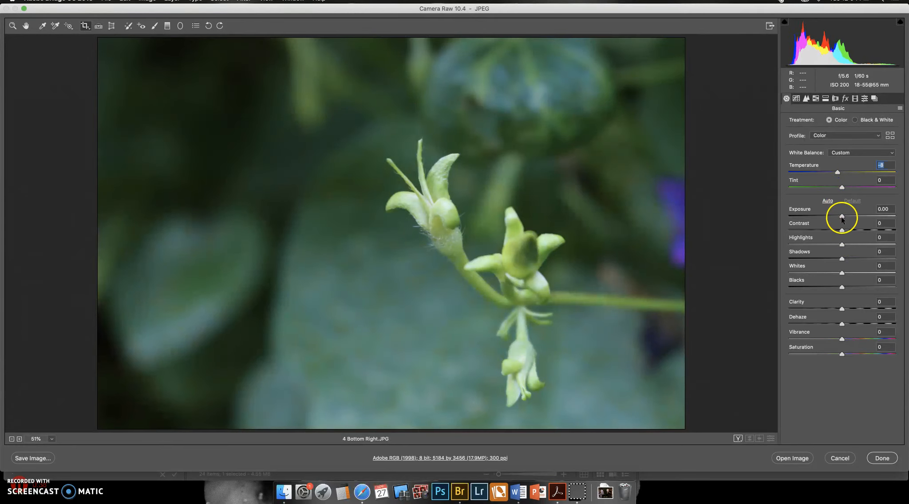
pyautogui.moveTo(842, 230); pyautogui.dragTo(821, 260)
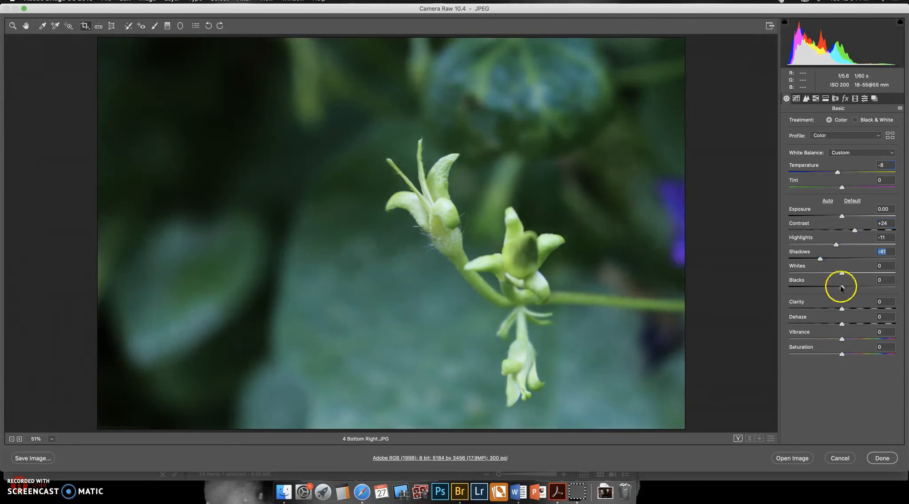
pyautogui.moveTo(842, 288); pyautogui.dragTo(826, 287)
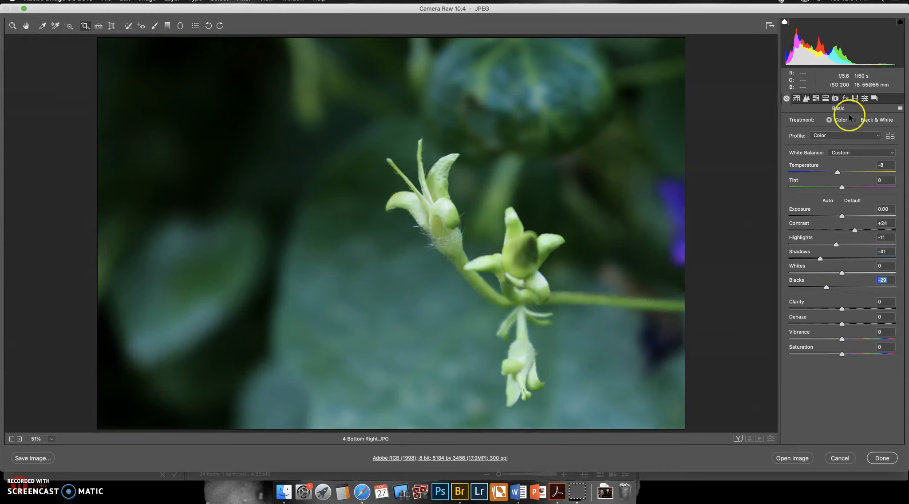
# Darken the photo with an RGB point curve point at input 90, output 56.
pyautogui.click(797, 98)
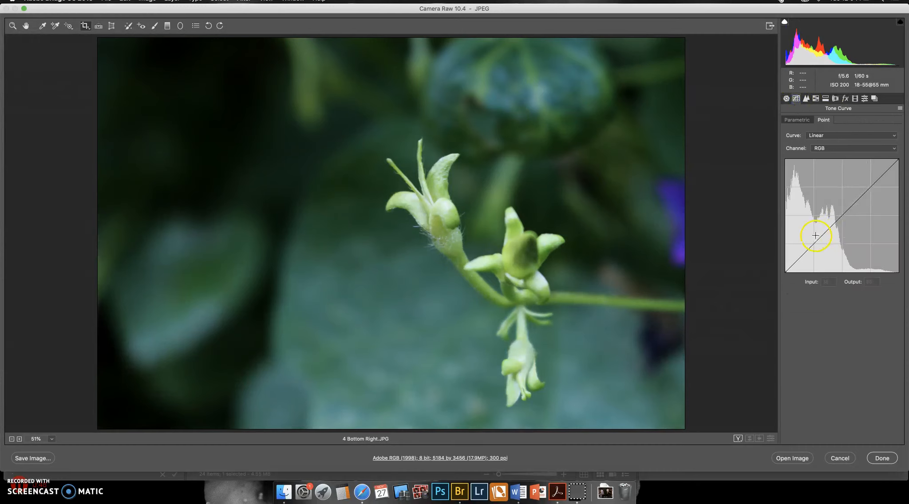
pyautogui.moveTo(822, 237); pyautogui.dragTo(826, 250)
pyautogui.click(823, 249)
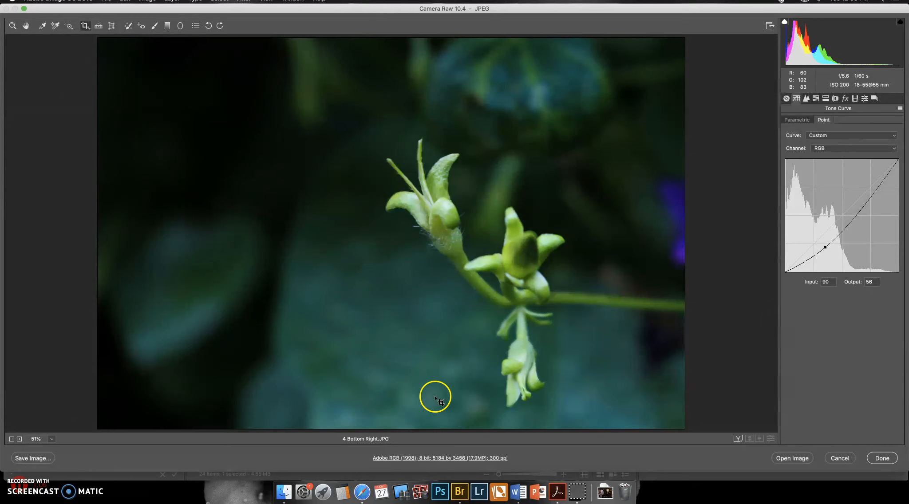
# Set the HSL saturation of Yellows to -22 and Greens to -13.
pyautogui.click(816, 99)
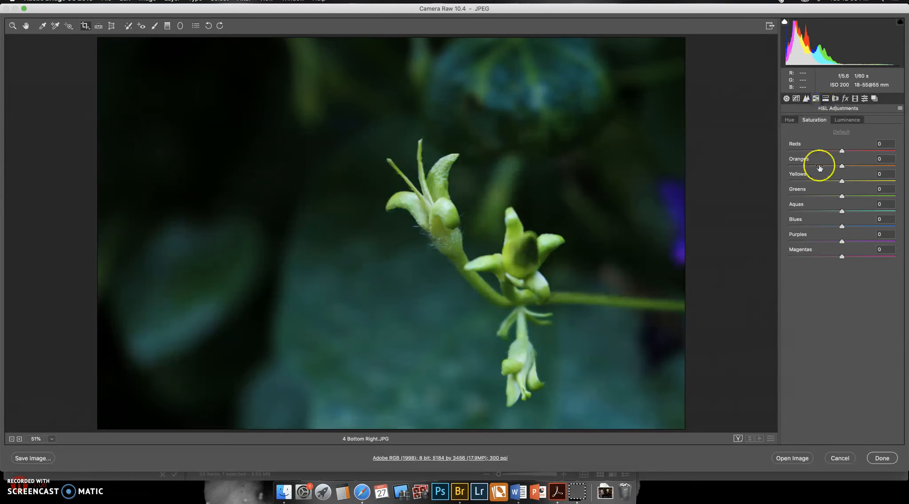
pyautogui.moveTo(842, 198); pyautogui.dragTo(836, 196)
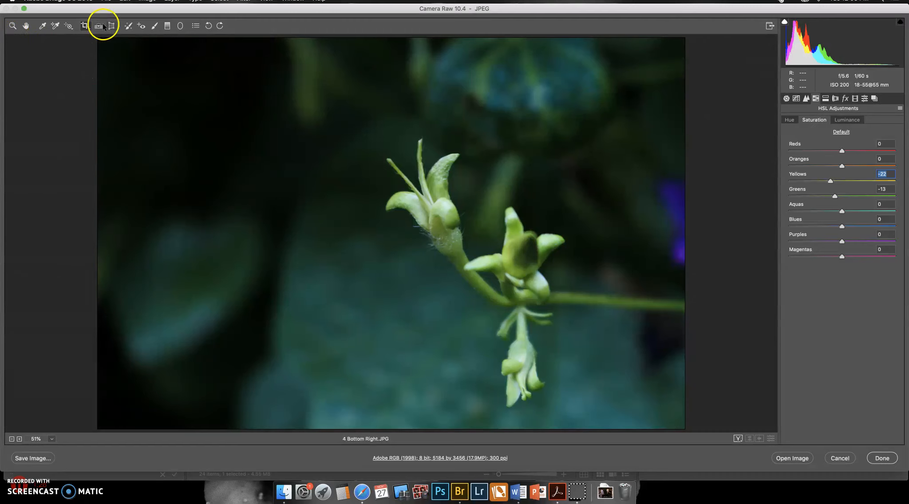
# Activate the Adjustment Brush and set its Saturation to -100.
pyautogui.click(156, 27)
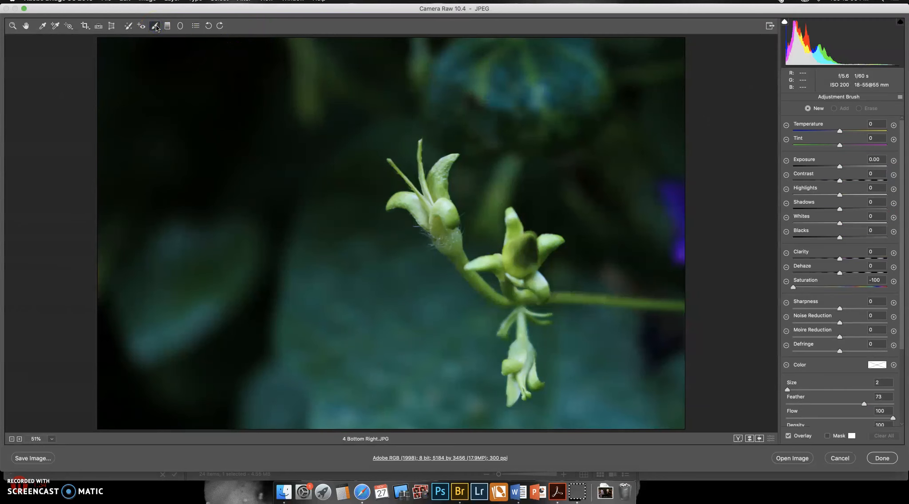
pyautogui.click(157, 28)
pyautogui.scroll(-2, 848, 270)
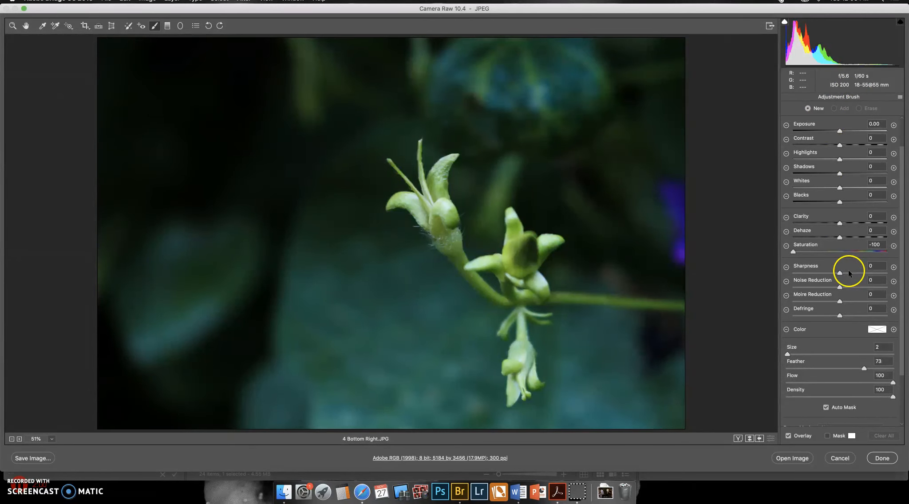
pyautogui.scroll(1, 846, 137)
pyautogui.scroll(3, 845, 137)
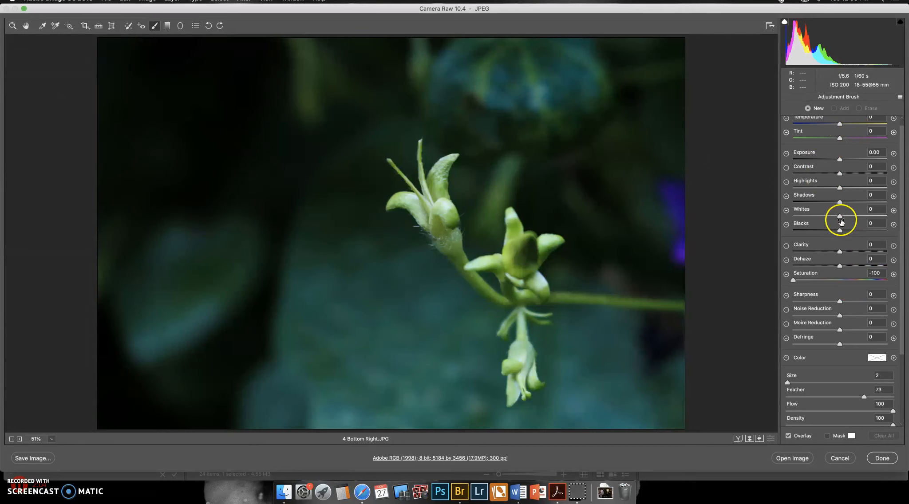
pyautogui.click(794, 281)
pyautogui.moveTo(840, 279); pyautogui.dragTo(783, 287)
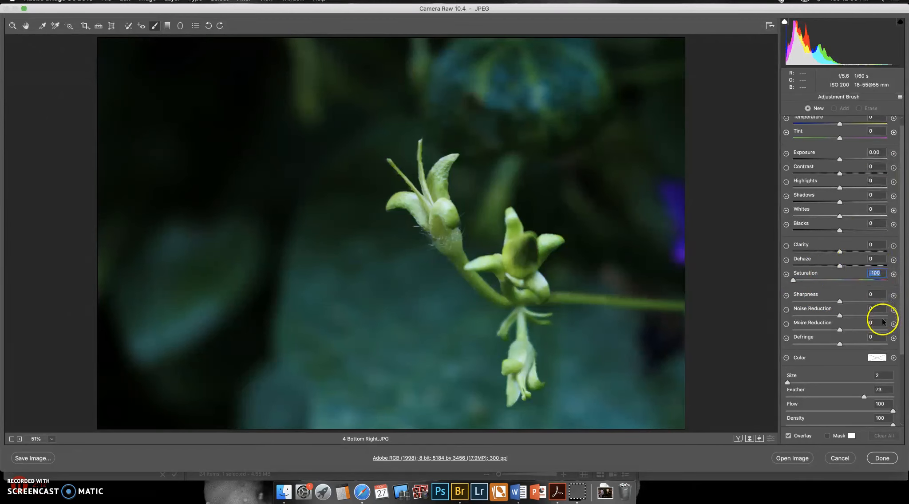
# Try the brush's saturation presets, including +25, and return the Saturation to -100.
pyautogui.scroll(1, 854, 175)
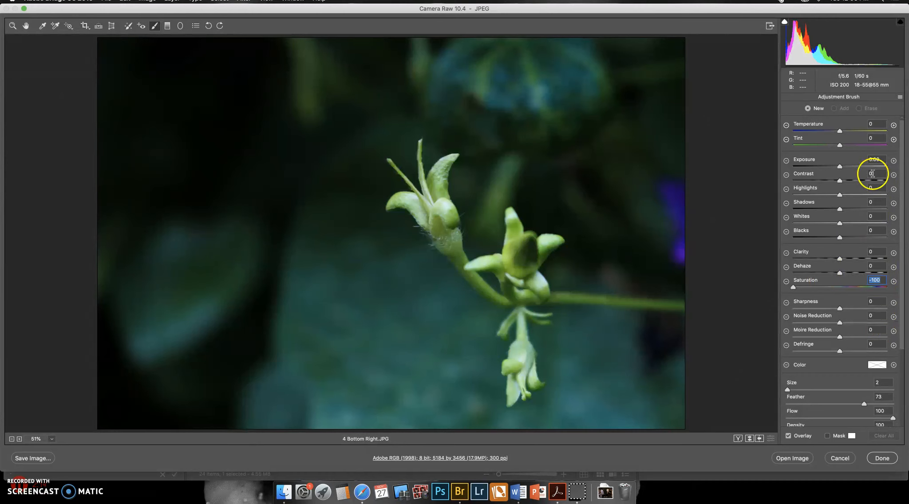
pyautogui.click(787, 282)
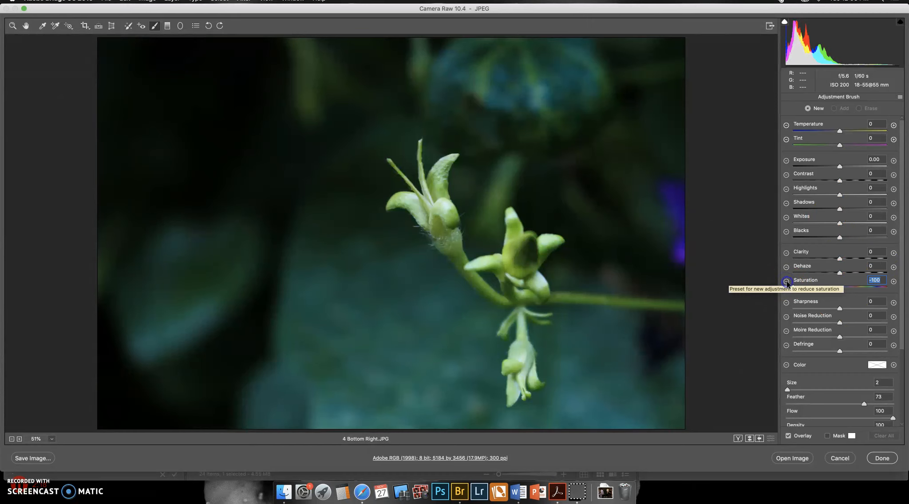
pyautogui.click(894, 281)
pyautogui.click(787, 283)
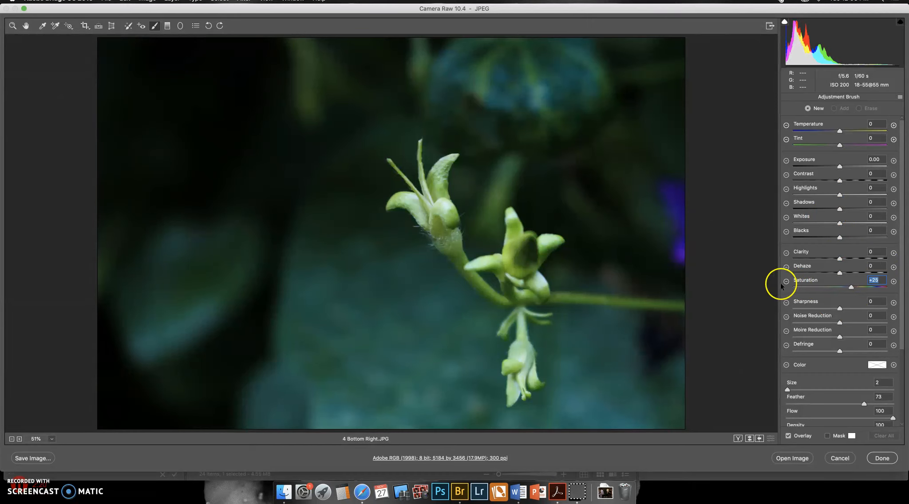
pyautogui.click(894, 282)
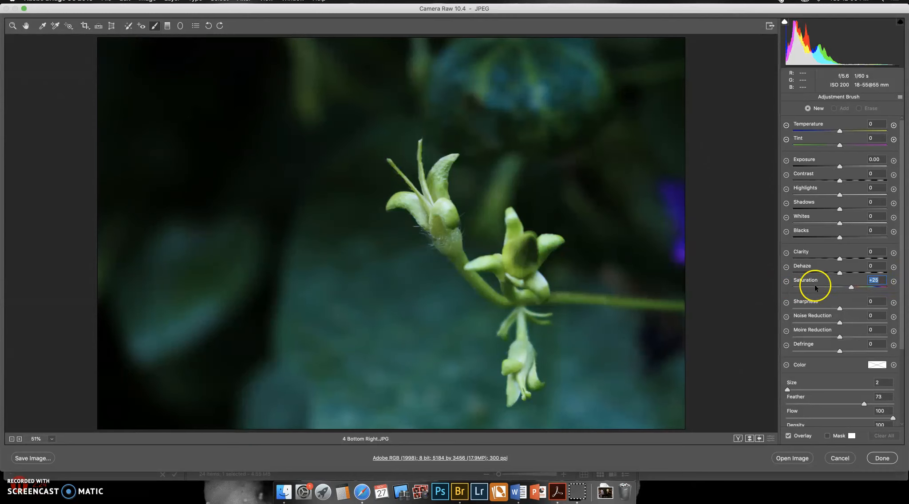
pyautogui.click(786, 283)
pyautogui.click(829, 288)
pyautogui.moveTo(801, 291); pyautogui.dragTo(787, 293)
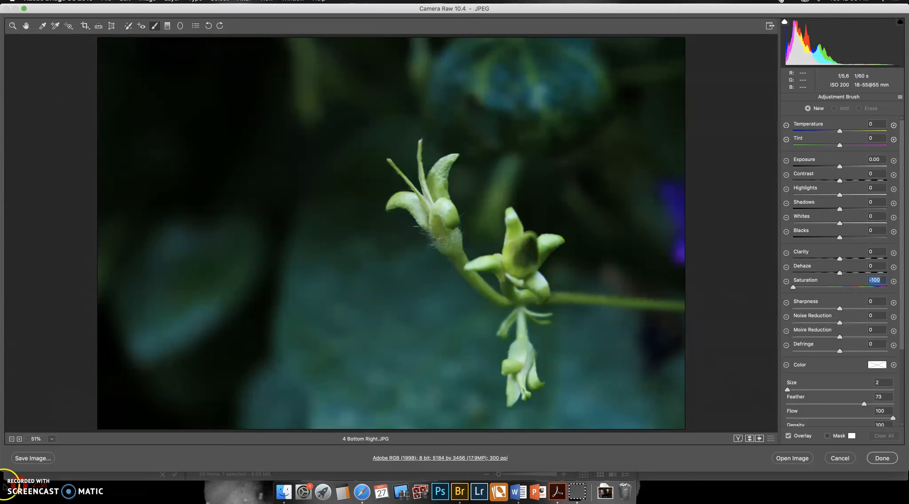
pyautogui.click(18, 486)
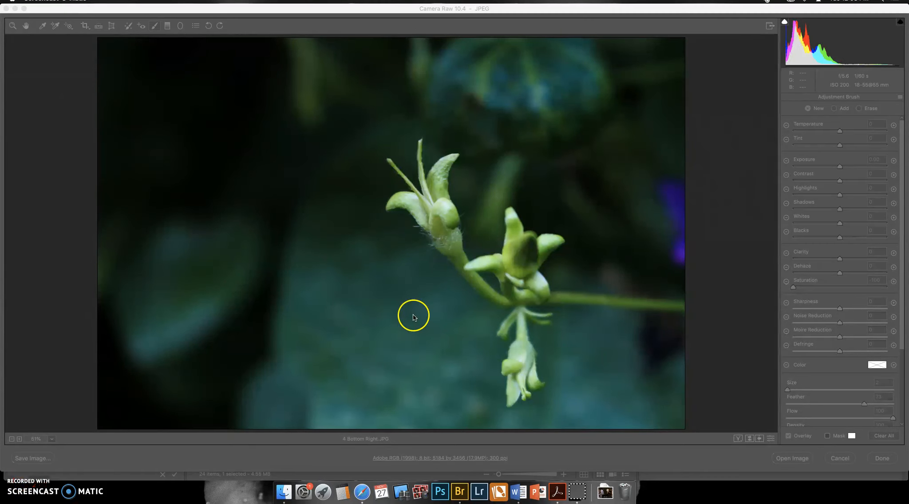
pyautogui.click(590, 10)
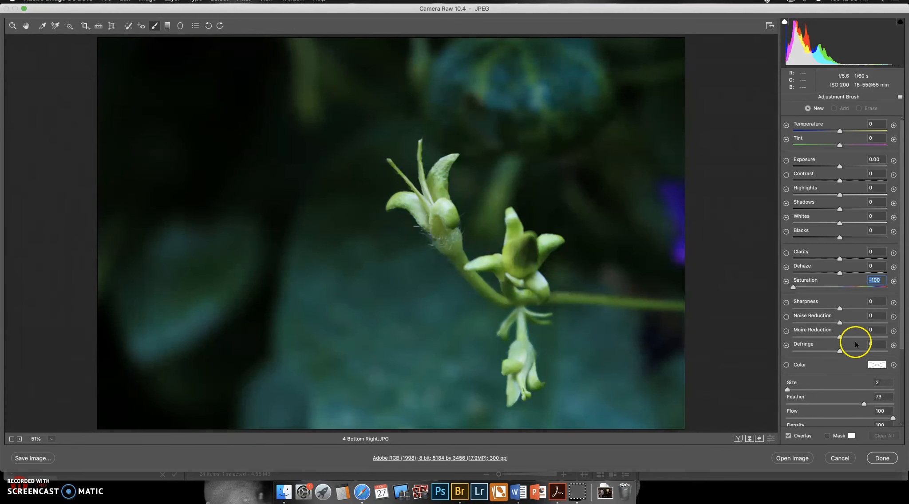
# Set up the Adjustment Brush with Size 3, Feather 73 and Auto Mask on.
pyautogui.click(792, 288)
pyautogui.scroll(-2, 840, 300)
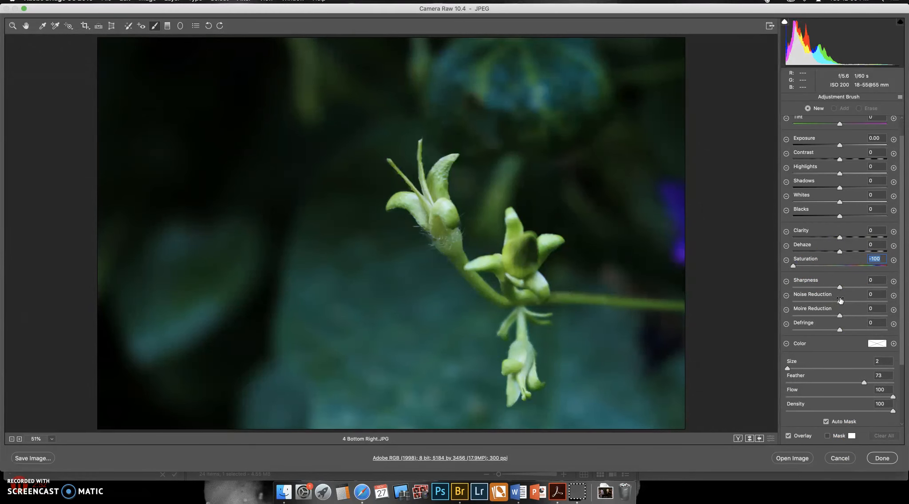
pyautogui.scroll(-2, 840, 301)
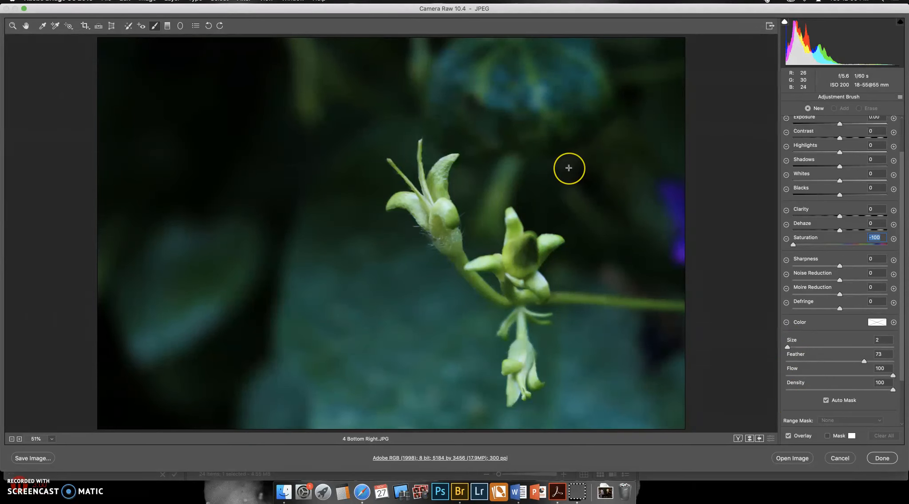
pyautogui.press(']')
pyautogui.press(']')
pyautogui.moveTo(794, 347); pyautogui.dragTo(791, 349)
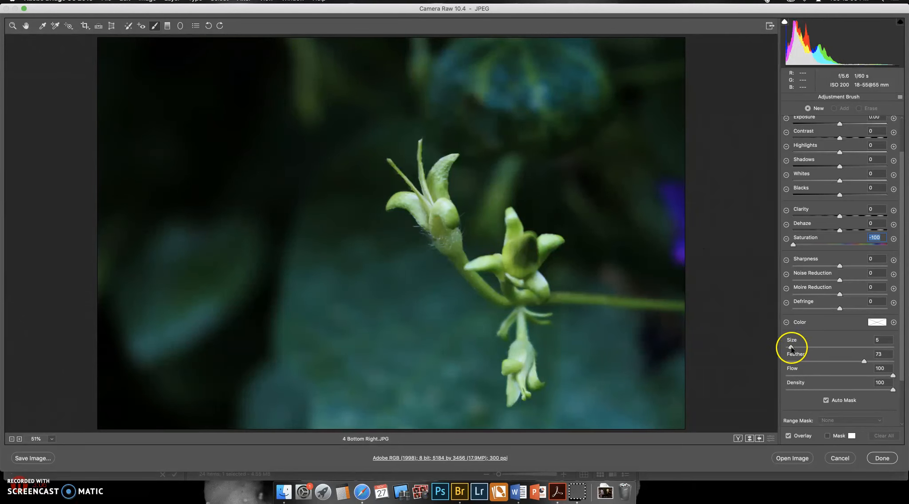
pyautogui.click(838, 349)
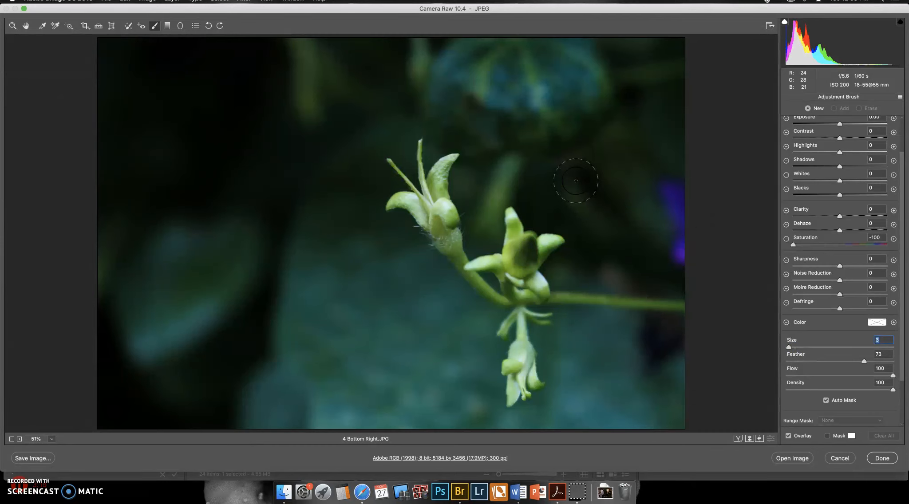
pyautogui.press('[')
pyautogui.press('[')
pyautogui.press('[')
pyautogui.press('[')
pyautogui.moveTo(860, 361); pyautogui.dragTo(855, 363)
pyautogui.click(827, 400)
# Start the desaturation in the dark upper-left background of the photo and enlarge the brush to size 10.
pyautogui.click(189, 84)
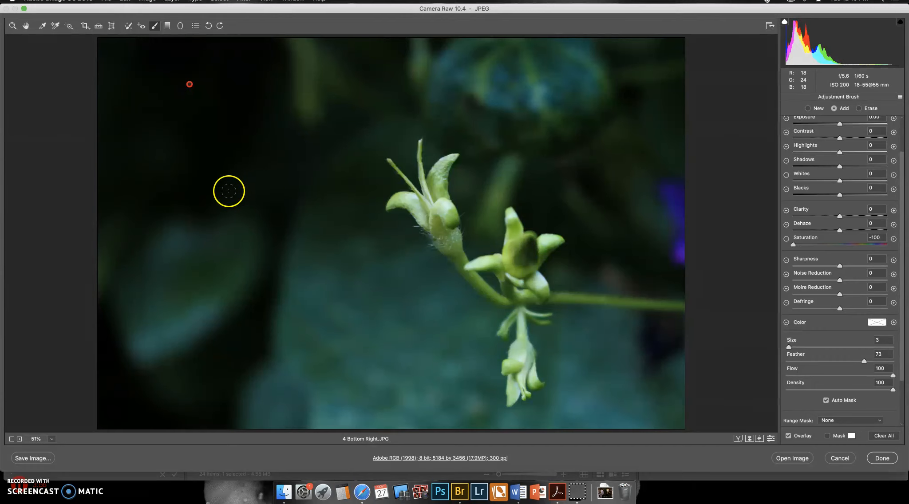
pyautogui.press(']')
pyautogui.press(']')
pyautogui.press(']')
pyautogui.press(']')
pyautogui.press(']')
pyautogui.press(']')
pyautogui.press(']')
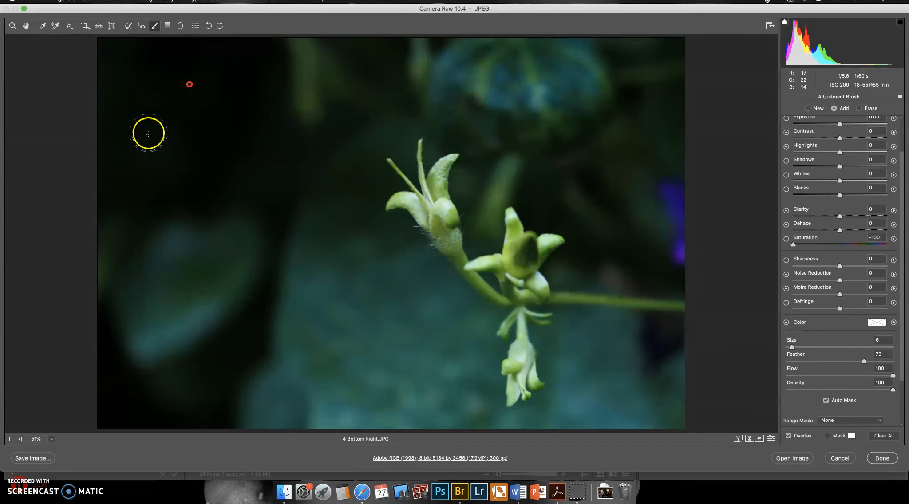
# Paint the desaturation over the background on the photo's left side and above the flowers.
pyautogui.moveTo(100, 140)
pyautogui.mouseDown()
pyautogui.moveTo(205, 111)
pyautogui.moveTo(157, 142)
pyautogui.moveTo(97, 160)
pyautogui.mouseUp()
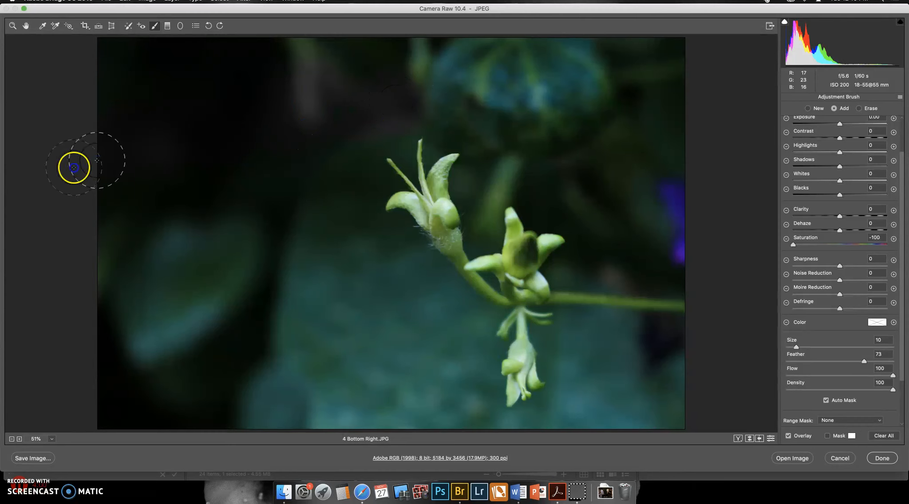
pyautogui.moveTo(54, 78)
pyautogui.mouseDown()
pyautogui.moveTo(177, 263)
pyautogui.moveTo(97, 255)
pyautogui.moveTo(247, 209)
pyautogui.mouseUp()
pyautogui.moveTo(259, 175)
pyautogui.mouseDown()
pyautogui.moveTo(167, 357)
pyautogui.moveTo(170, 398)
pyautogui.moveTo(294, 389)
pyautogui.moveTo(147, 417)
pyautogui.moveTo(365, 431)
pyautogui.moveTo(292, 280)
pyautogui.moveTo(324, 263)
pyautogui.mouseUp()
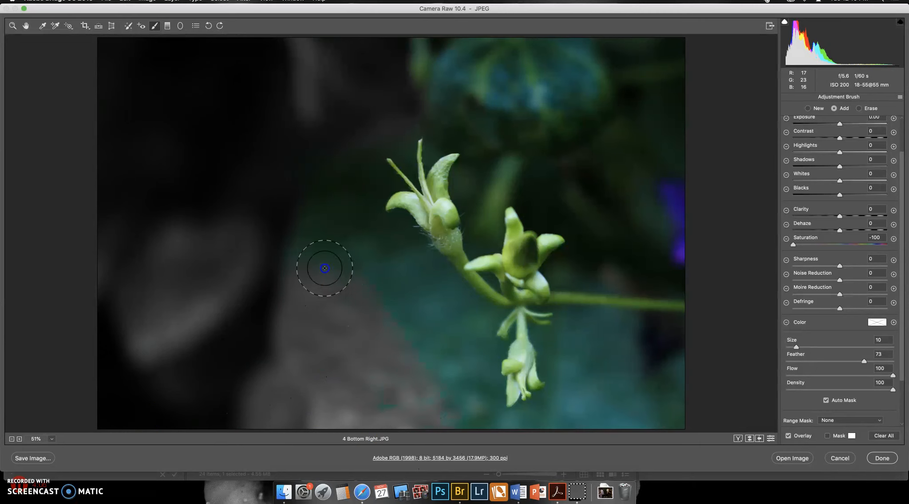
pyautogui.moveTo(309, 232)
pyautogui.mouseDown()
pyautogui.moveTo(307, 185)
pyautogui.moveTo(272, 269)
pyautogui.moveTo(247, 227)
pyautogui.moveTo(323, 121)
pyautogui.moveTo(369, 83)
pyautogui.moveTo(470, 57)
pyautogui.moveTo(397, 58)
pyautogui.moveTo(522, 59)
pyautogui.moveTo(364, 56)
pyautogui.moveTo(428, 71)
pyautogui.moveTo(419, 62)
pyautogui.moveTo(385, 75)
pyautogui.moveTo(371, 63)
pyautogui.moveTo(619, 56)
pyautogui.moveTo(640, 62)
pyautogui.moveTo(676, 98)
pyautogui.moveTo(602, 93)
pyautogui.moveTo(587, 114)
pyautogui.moveTo(448, 73)
pyautogui.mouseUp()
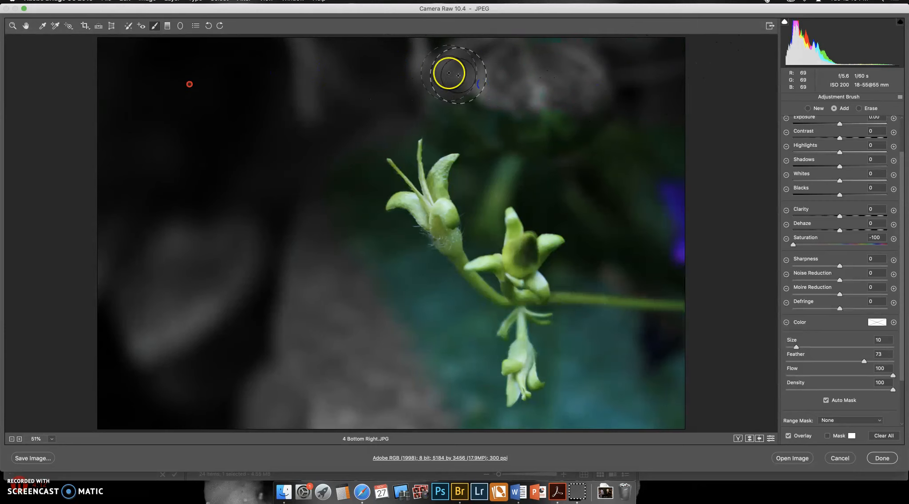
# Paint the desaturation over the remaining background on the photo's right side and lower area, leaving the flowers and stem in colour.
pyautogui.moveTo(643, 114)
pyautogui.mouseDown()
pyautogui.moveTo(675, 138)
pyautogui.moveTo(475, 116)
pyautogui.moveTo(418, 92)
pyautogui.moveTo(667, 160)
pyautogui.moveTo(502, 141)
pyautogui.mouseUp()
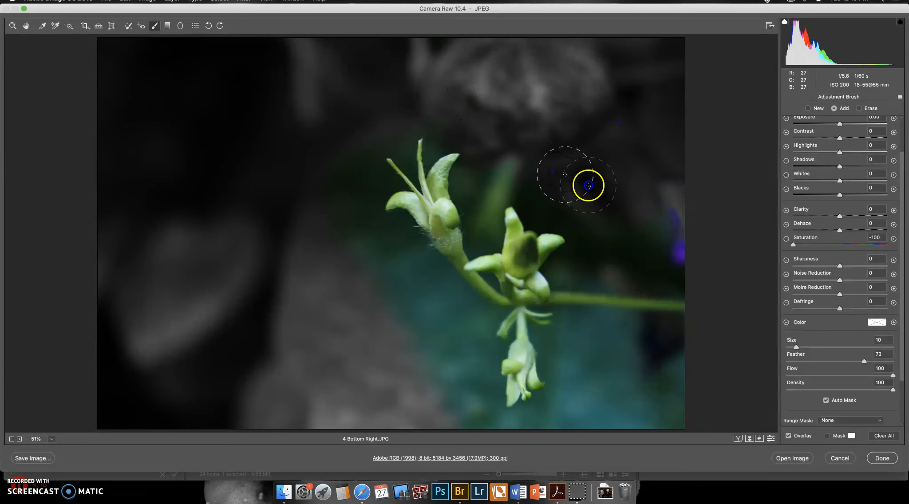
pyautogui.moveTo(691, 376)
pyautogui.mouseDown()
pyautogui.moveTo(603, 359)
pyautogui.moveTo(582, 416)
pyautogui.moveTo(596, 408)
pyautogui.moveTo(676, 423)
pyautogui.mouseUp()
pyautogui.moveTo(344, 125); pyautogui.dragTo(342, 125)
pyautogui.moveTo(319, 190)
pyautogui.mouseDown()
pyautogui.moveTo(348, 262)
pyautogui.moveTo(432, 337)
pyautogui.moveTo(453, 436)
pyautogui.moveTo(432, 372)
pyautogui.moveTo(321, 150)
pyautogui.moveTo(624, 91)
pyautogui.moveTo(681, 249)
pyautogui.moveTo(692, 252)
pyautogui.moveTo(654, 244)
pyautogui.mouseUp()
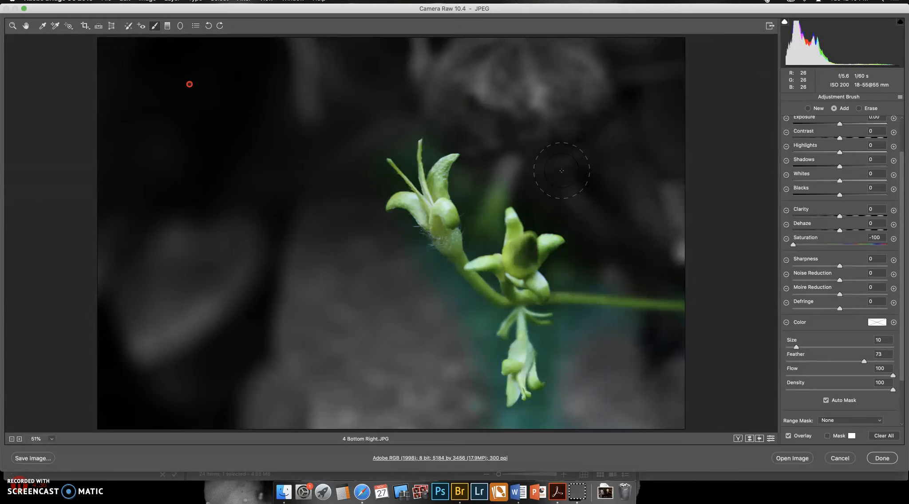
pyautogui.moveTo(602, 148); pyautogui.dragTo(607, 129)
# Reduce the Adjustment Brush to size 3 for detail work around the upper-left flower at 200% magnification.
pyautogui.click(52, 439)
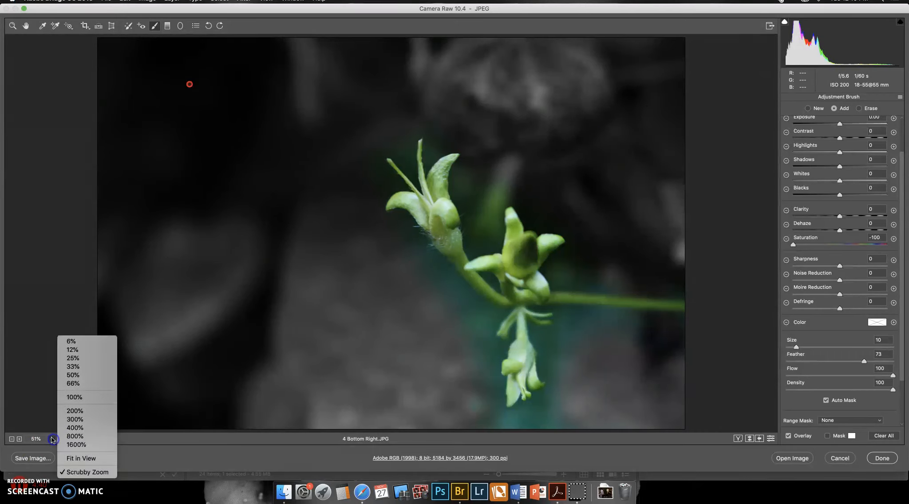
pyautogui.click(82, 411)
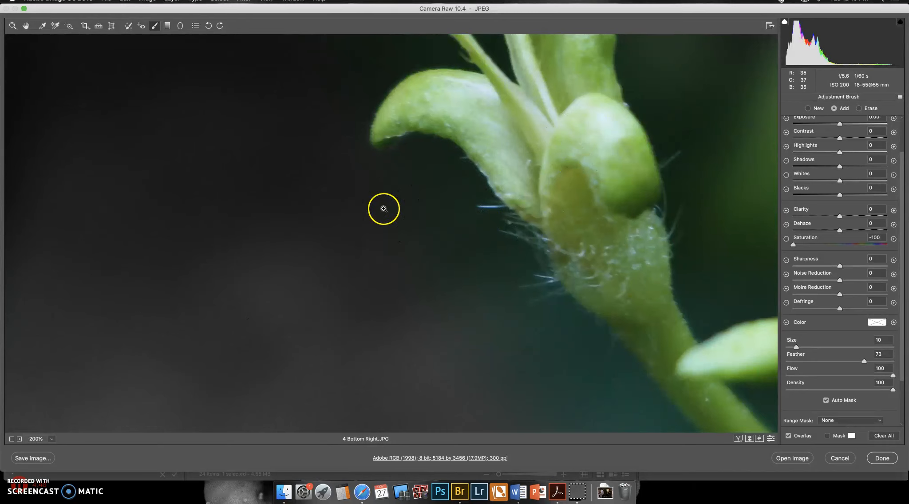
pyautogui.press('super+minus')
pyautogui.press('super+minus')
pyautogui.press('super+equal')
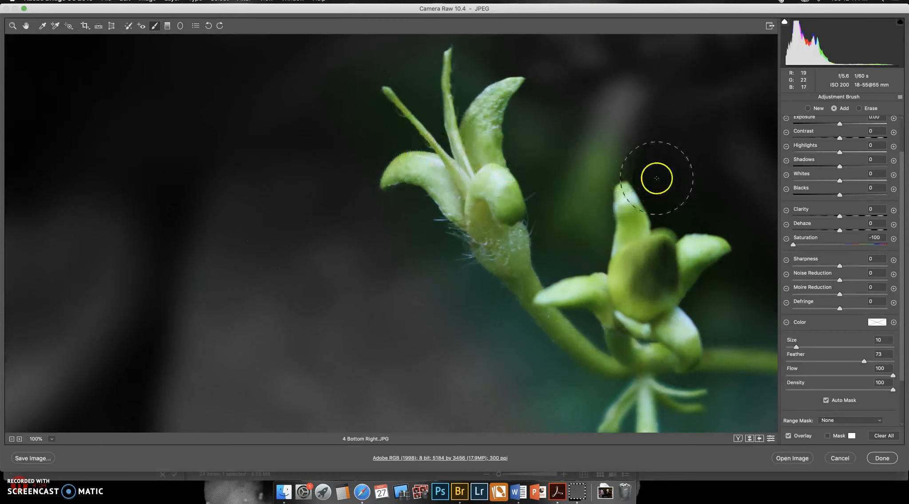
pyautogui.press('super+equal')
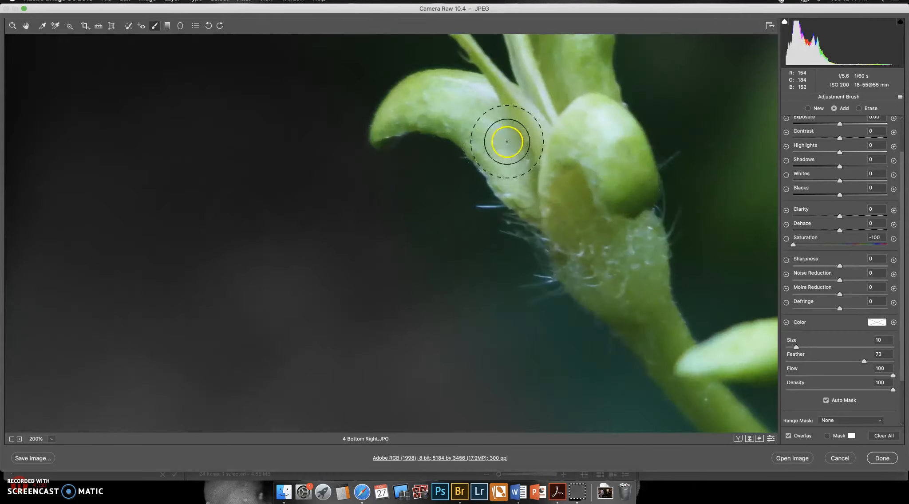
pyautogui.moveTo(622, 92); pyautogui.dragTo(572, 288)
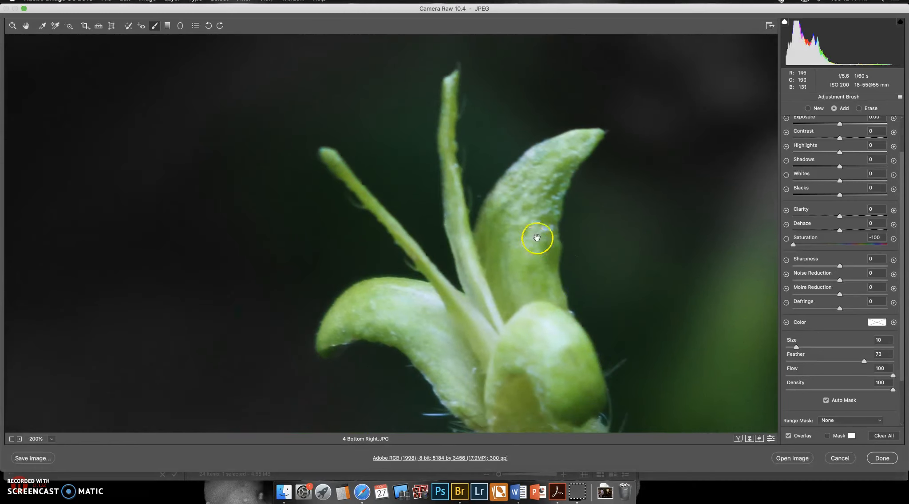
pyautogui.moveTo(676, 153); pyautogui.dragTo(551, 129)
pyautogui.moveTo(539, 164); pyautogui.dragTo(641, 193)
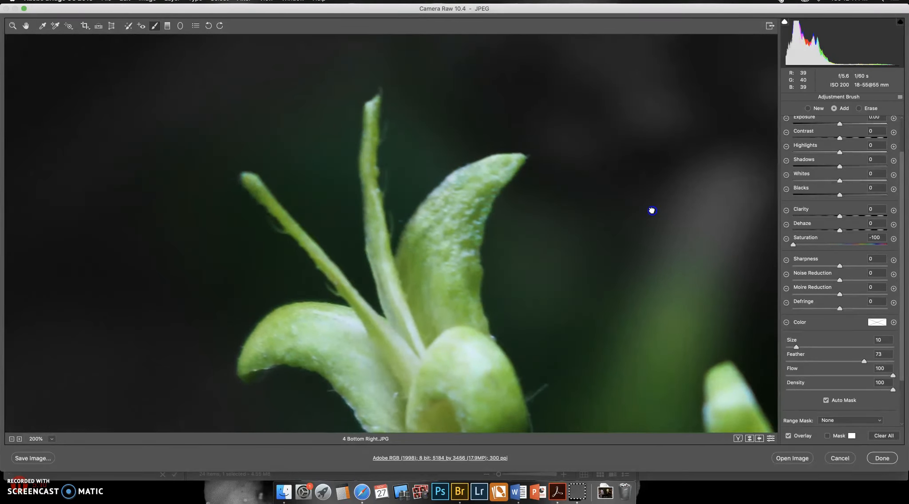
pyautogui.press('[')
pyautogui.press('[')
pyautogui.press('[')
pyautogui.press('[')
pyautogui.press('[')
pyautogui.press('[')
pyautogui.press('[')
# Paint the desaturation over the green-tinted background above and around the tips of the upper-left flower.
pyautogui.click(305, 94)
pyautogui.moveTo(298, 99); pyautogui.dragTo(252, 85)
pyautogui.moveTo(172, 110); pyautogui.dragTo(200, 115)
pyautogui.moveTo(164, 194); pyautogui.dragTo(204, 166)
pyautogui.click(408, 184)
pyautogui.moveTo(414, 188); pyautogui.dragTo(495, 130)
pyautogui.click(440, 128)
pyautogui.click(450, 48)
pyautogui.moveTo(489, 77); pyautogui.dragTo(487, 160)
pyautogui.click(396, 148)
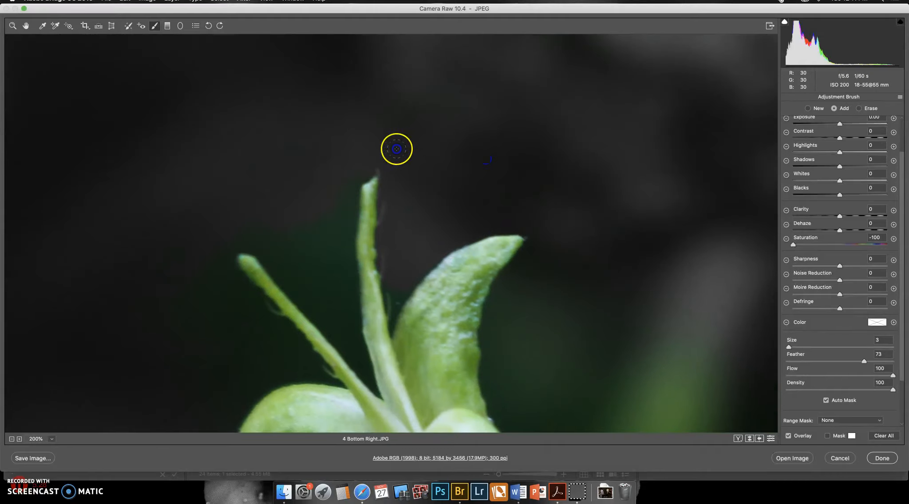
# Desaturate the narrow gap between the upper-left flower's upright filament and right petal, reducing the brush to size 1.
pyautogui.moveTo(450, 82); pyautogui.dragTo(407, 94)
pyautogui.moveTo(343, 183); pyautogui.dragTo(342, 242)
pyautogui.moveTo(322, 215); pyautogui.dragTo(249, 79)
pyautogui.moveTo(317, 59); pyautogui.dragTo(331, 111)
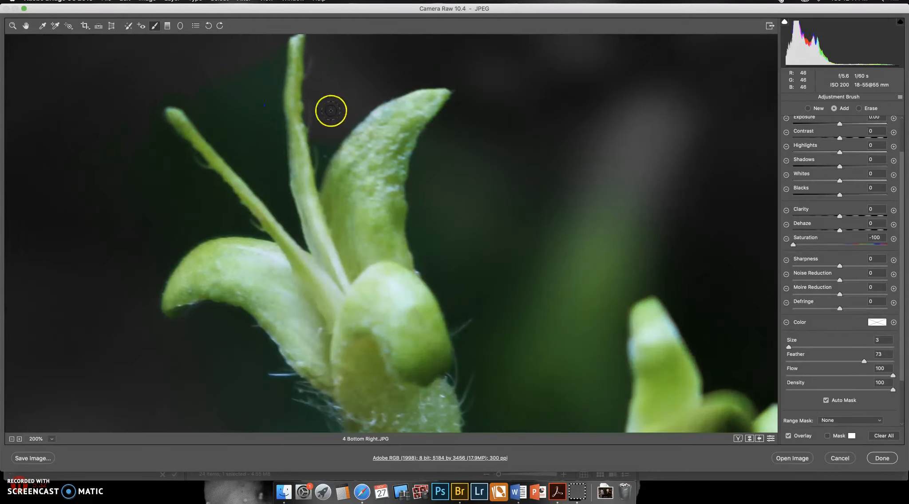
pyautogui.press('[')
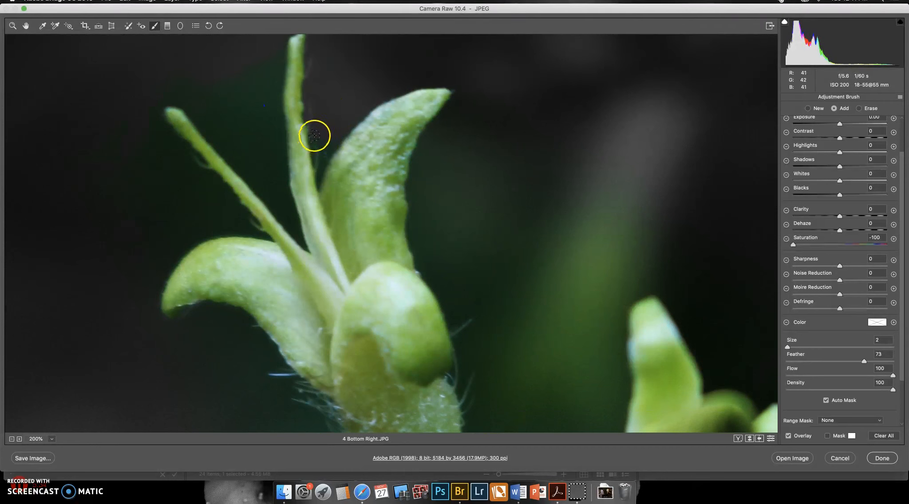
pyautogui.moveTo(318, 166); pyautogui.dragTo(330, 154)
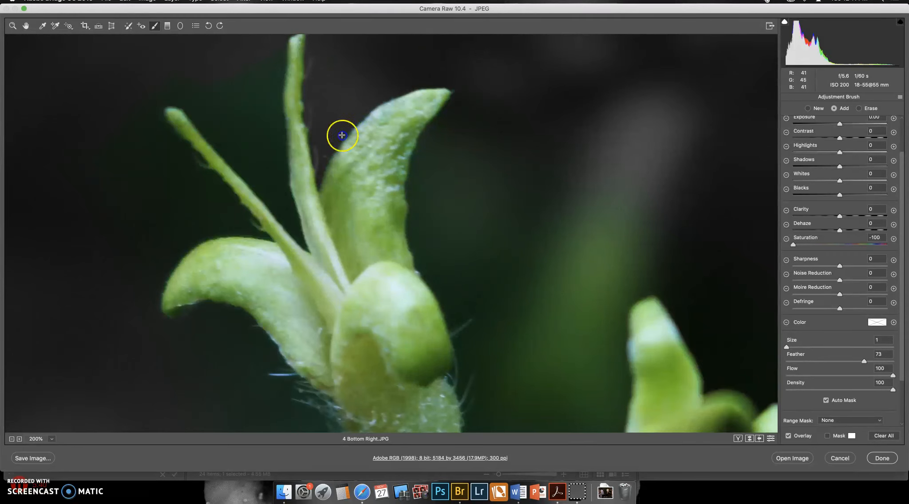
# Enlarge the brush to size 3 and desaturate the blurred green background shape between the two upper flowers.
pyautogui.press(']')
pyautogui.press(']')
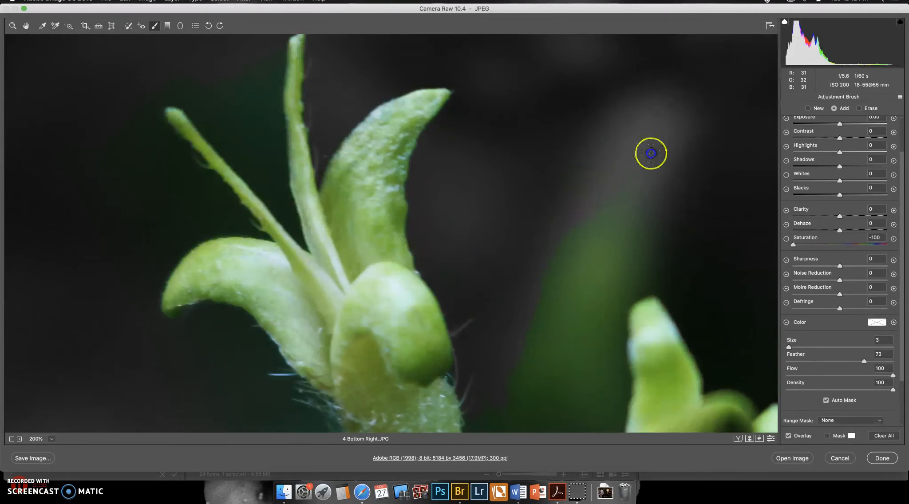
pyautogui.moveTo(635, 230)
pyautogui.mouseDown()
pyautogui.moveTo(612, 277)
pyautogui.moveTo(642, 275)
pyautogui.moveTo(613, 300)
pyautogui.mouseUp()
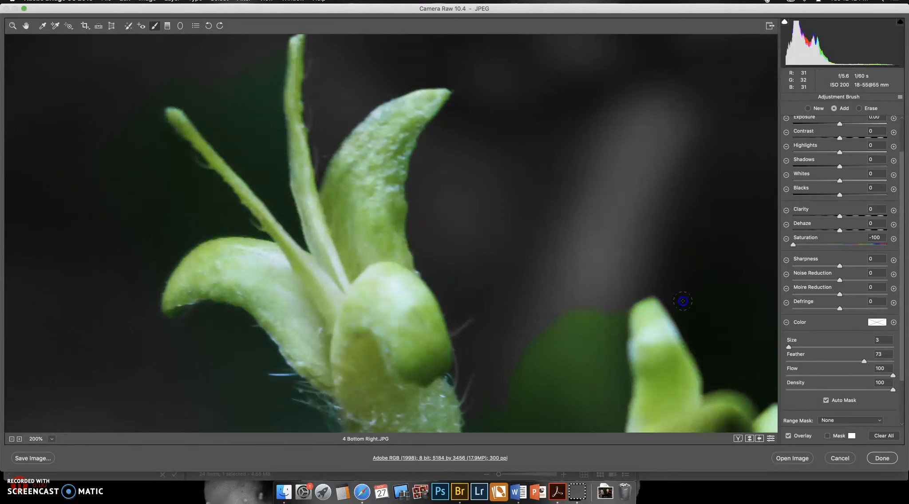
pyautogui.press('super+minus')
pyautogui.press('super+minus')
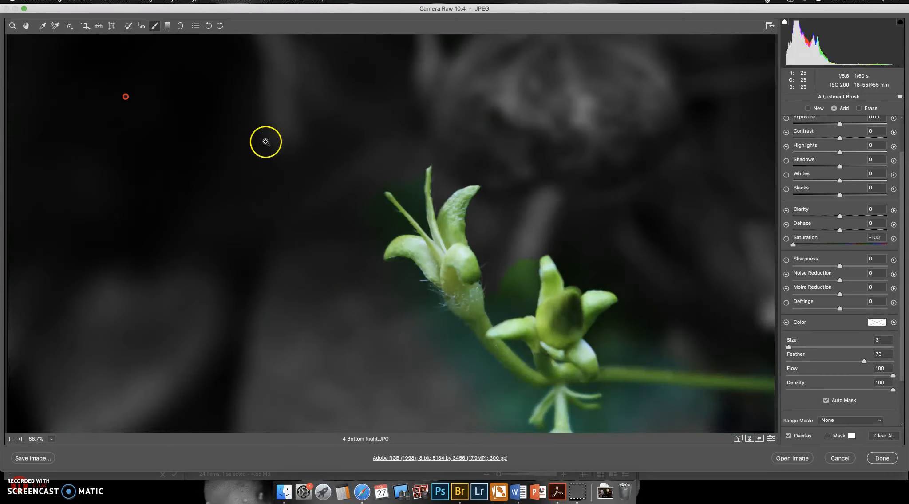
pyautogui.click(126, 98)
pyautogui.moveTo(509, 268)
pyautogui.mouseDown()
pyautogui.moveTo(516, 248)
pyautogui.moveTo(513, 276)
pyautogui.moveTo(514, 259)
pyautogui.mouseUp()
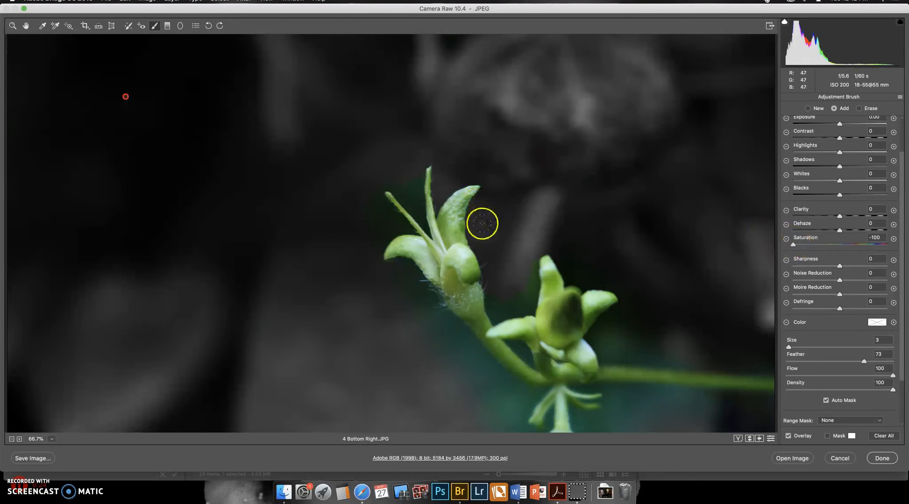
# Paint the desaturation over the petals and front bud of the upper-left flower.
pyautogui.moveTo(472, 239)
pyautogui.mouseDown()
pyautogui.moveTo(486, 220)
pyautogui.moveTo(453, 232)
pyautogui.moveTo(468, 187)
pyautogui.moveTo(471, 226)
pyautogui.moveTo(479, 210)
pyautogui.moveTo(457, 211)
pyautogui.moveTo(471, 182)
pyautogui.moveTo(484, 189)
pyautogui.moveTo(482, 215)
pyautogui.moveTo(497, 226)
pyautogui.moveTo(457, 189)
pyautogui.moveTo(496, 232)
pyautogui.moveTo(464, 232)
pyautogui.moveTo(448, 252)
pyautogui.moveTo(463, 206)
pyautogui.moveTo(454, 252)
pyautogui.moveTo(458, 214)
pyautogui.moveTo(450, 245)
pyautogui.moveTo(471, 280)
pyautogui.mouseUp()
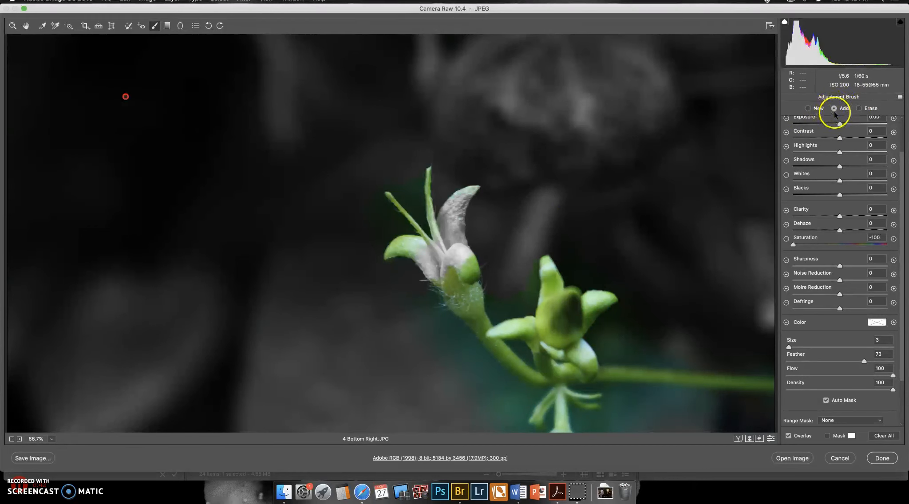
# Switch the Adjustment Brush to Erase mode and reduce it to size 2 for the upper-left flower at 200% magnification.
pyautogui.click(859, 109)
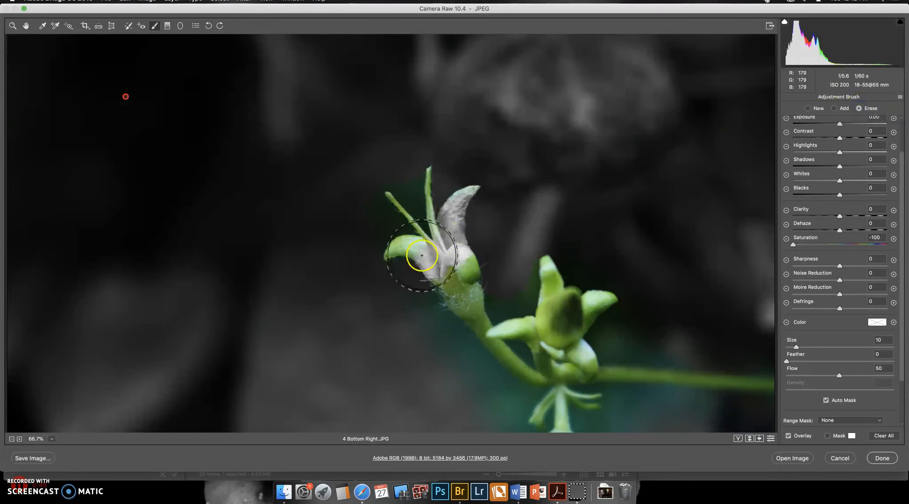
pyautogui.press('super+equal')
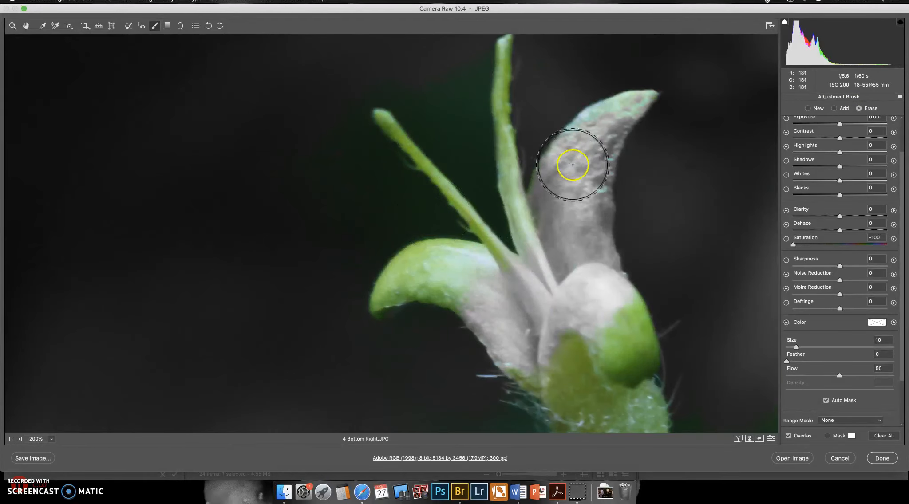
pyautogui.press('[')
pyautogui.press('[')
pyautogui.press('[')
pyautogui.press('[')
pyautogui.press('[')
pyautogui.press('[')
pyautogui.press('[')
pyautogui.press('[')
pyautogui.press('[')
# Erase the desaturation from the upper-left flower's right petal and front bud to restore their green colour.
pyautogui.moveTo(618, 100)
pyautogui.mouseDown()
pyautogui.moveTo(558, 147)
pyautogui.moveTo(562, 141)
pyautogui.moveTo(530, 214)
pyautogui.moveTo(527, 203)
pyautogui.moveTo(555, 163)
pyautogui.moveTo(536, 231)
pyautogui.moveTo(537, 280)
pyautogui.moveTo(560, 276)
pyautogui.mouseUp()
pyautogui.moveTo(581, 307)
pyautogui.mouseDown()
pyautogui.moveTo(610, 337)
pyautogui.moveTo(623, 329)
pyautogui.mouseUp()
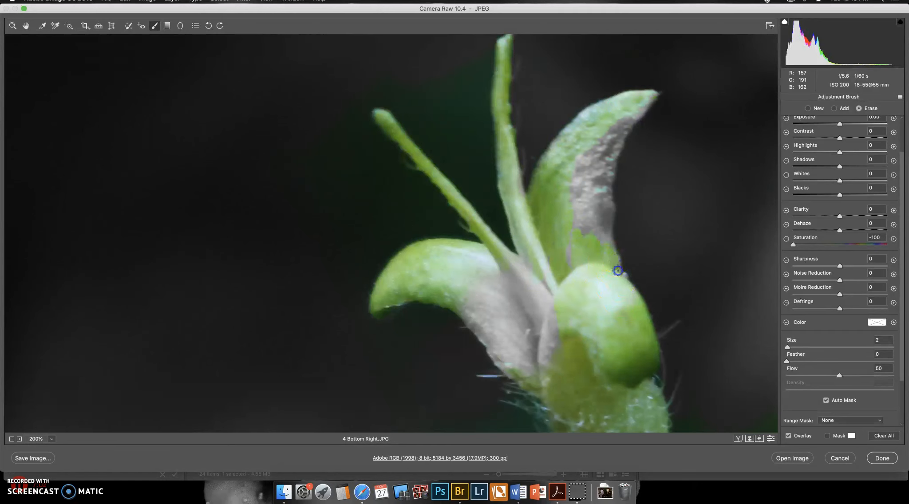
pyautogui.click(603, 229)
pyautogui.moveTo(609, 215); pyautogui.dragTo(611, 255)
pyautogui.moveTo(601, 167)
pyautogui.mouseDown()
pyautogui.moveTo(610, 214)
pyautogui.moveTo(612, 159)
pyautogui.mouseUp()
pyautogui.moveTo(628, 119); pyautogui.dragTo(647, 103)
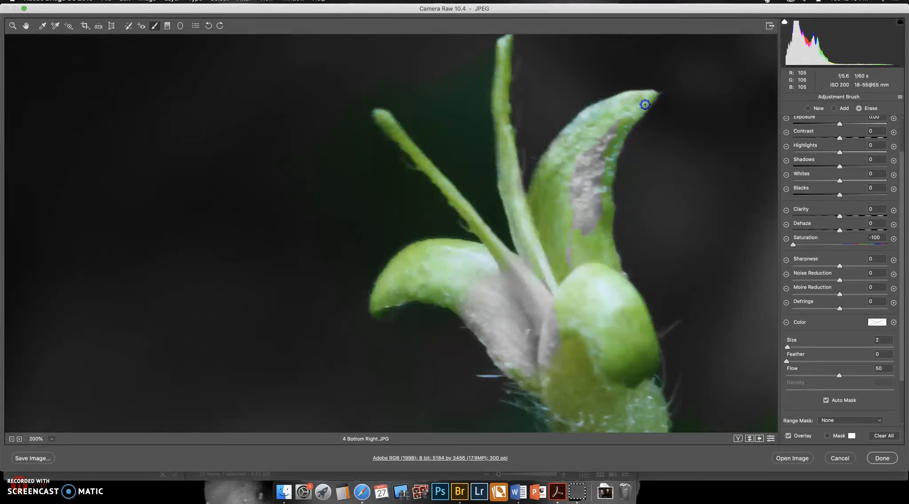
pyautogui.moveTo(577, 206)
pyautogui.mouseDown()
pyautogui.moveTo(578, 154)
pyautogui.moveTo(550, 260)
pyautogui.mouseUp()
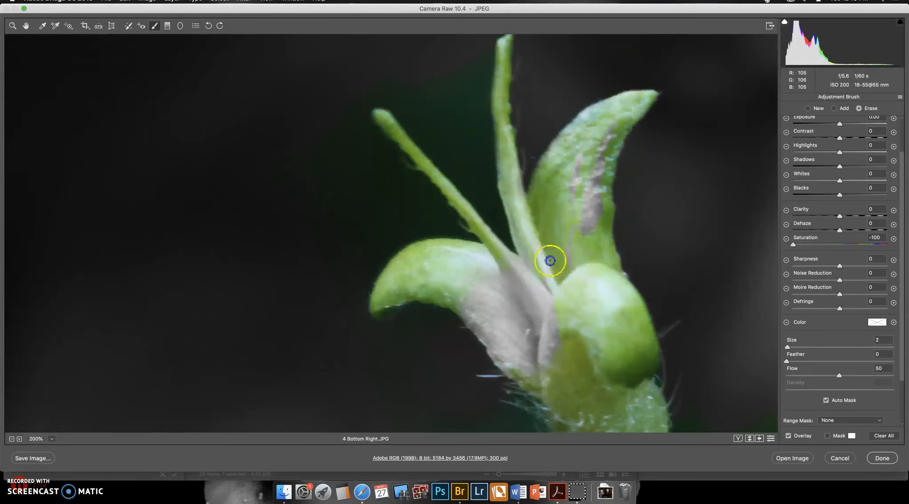
pyautogui.moveTo(585, 200); pyautogui.dragTo(630, 110)
pyautogui.moveTo(595, 180); pyautogui.dragTo(592, 184)
pyautogui.moveTo(587, 230); pyautogui.dragTo(600, 183)
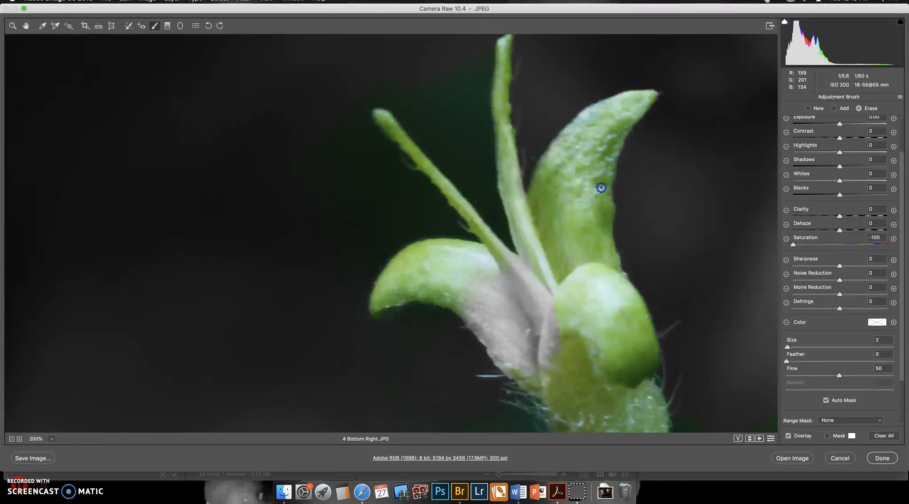
# Erase the desaturation from the flower's left petal, filament bases and centre to restore their green colour.
pyautogui.moveTo(569, 265)
pyautogui.mouseDown()
pyautogui.moveTo(565, 249)
pyautogui.moveTo(566, 266)
pyautogui.moveTo(524, 279)
pyautogui.moveTo(529, 307)
pyautogui.moveTo(542, 301)
pyautogui.moveTo(565, 388)
pyautogui.moveTo(560, 375)
pyautogui.mouseUp()
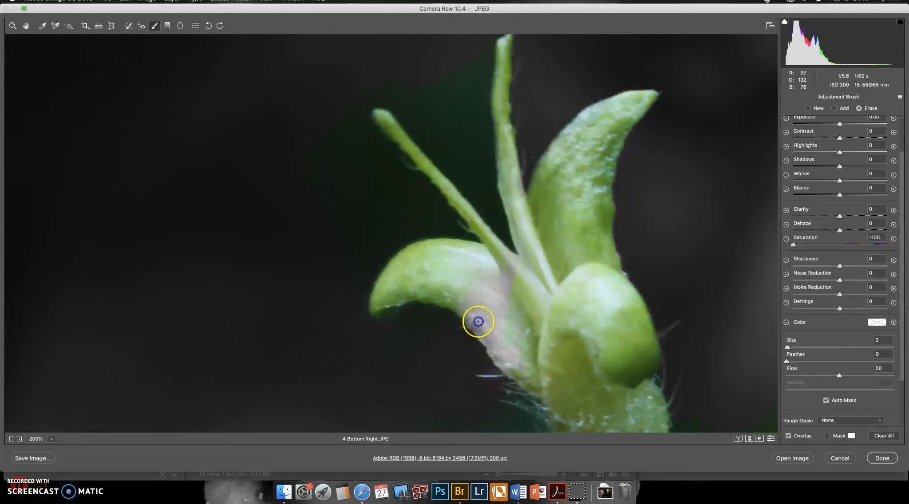
pyautogui.moveTo(457, 276)
pyautogui.mouseDown()
pyautogui.moveTo(496, 336)
pyautogui.moveTo(511, 336)
pyautogui.moveTo(493, 274)
pyautogui.mouseUp()
pyautogui.moveTo(525, 345); pyautogui.dragTo(524, 356)
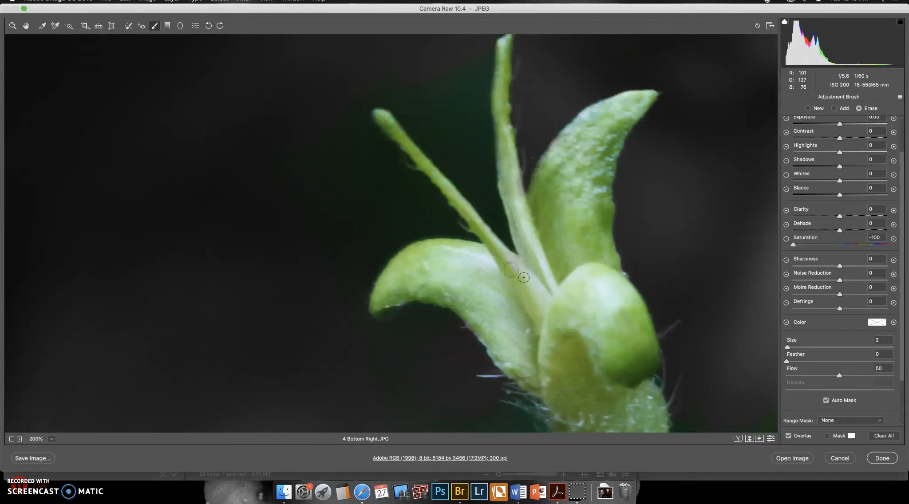
pyautogui.moveTo(505, 255); pyautogui.dragTo(519, 268)
pyautogui.moveTo(525, 184)
pyautogui.mouseDown()
pyautogui.moveTo(522, 202)
pyautogui.moveTo(515, 171)
pyautogui.mouseUp()
pyautogui.moveTo(537, 351)
pyautogui.mouseDown()
pyautogui.moveTo(477, 327)
pyautogui.moveTo(508, 294)
pyautogui.moveTo(571, 290)
pyautogui.mouseUp()
pyautogui.moveTo(626, 126); pyautogui.dragTo(649, 104)
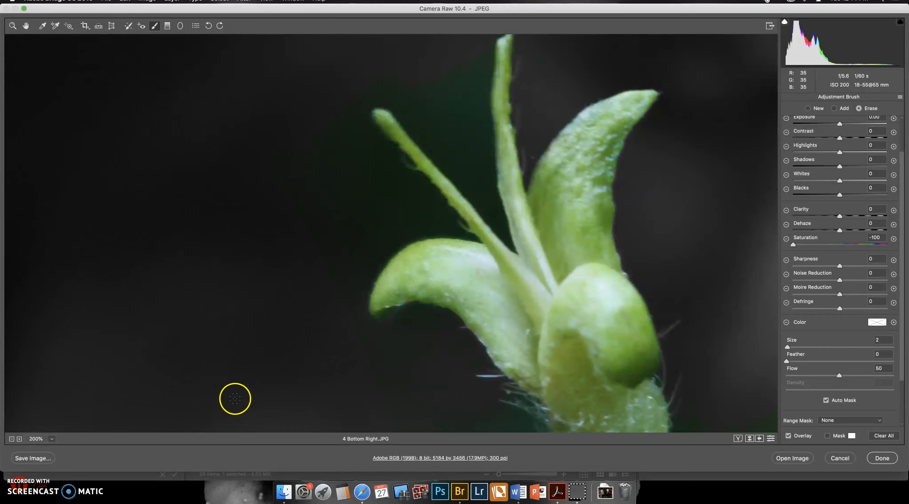
pyautogui.click(19, 486)
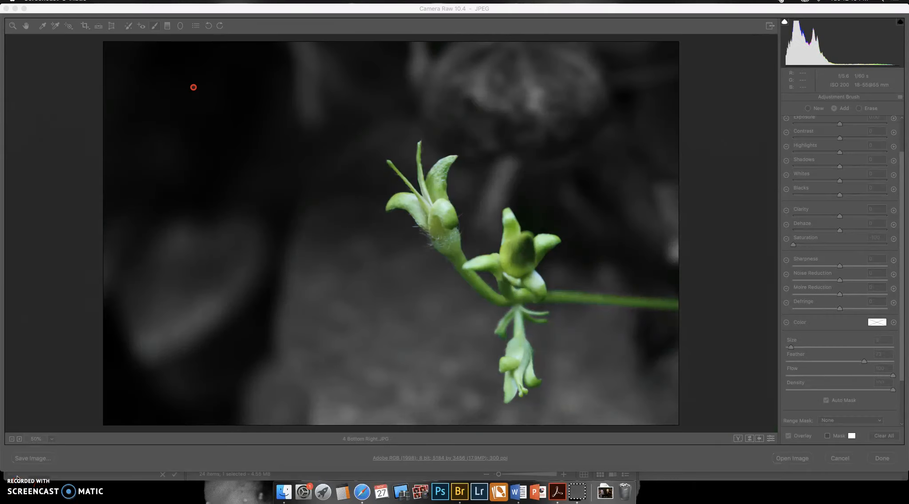
pyautogui.moveTo(515, 252); pyautogui.dragTo(487, 289)
pyautogui.click(624, 12)
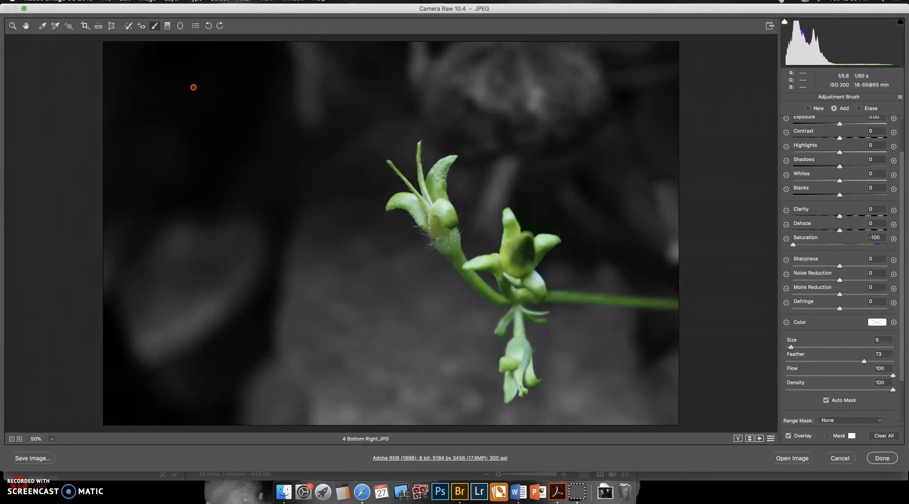
# Save a quality 10 JPEG copy in the same location, named with the document name plus "edit", and finish the Camera Raw edit.
pyautogui.click(36, 459)
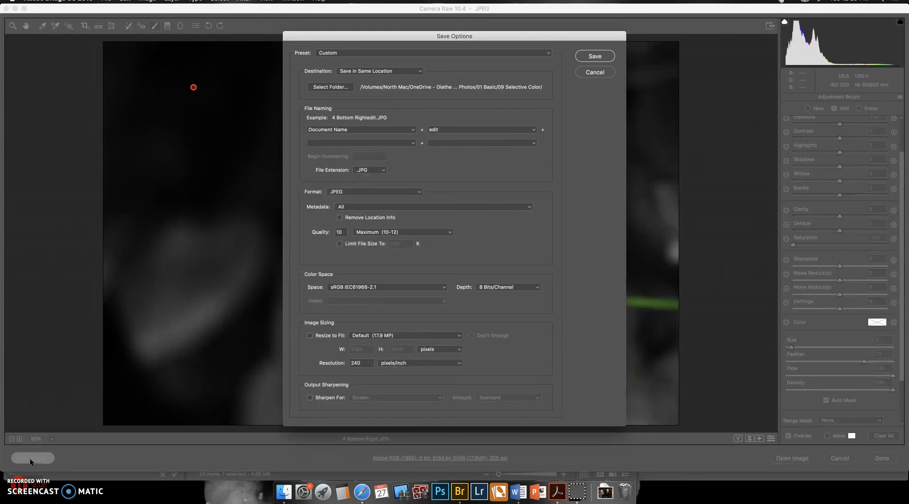
pyautogui.click(607, 58)
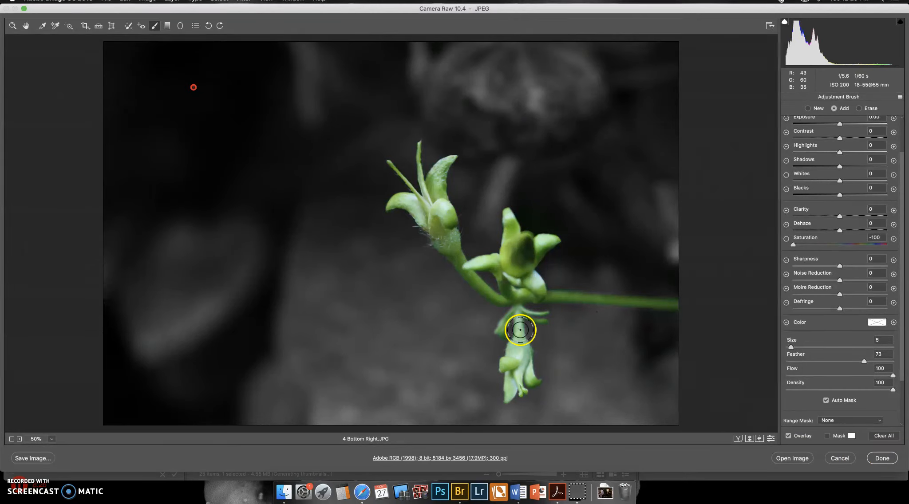
pyautogui.click(882, 459)
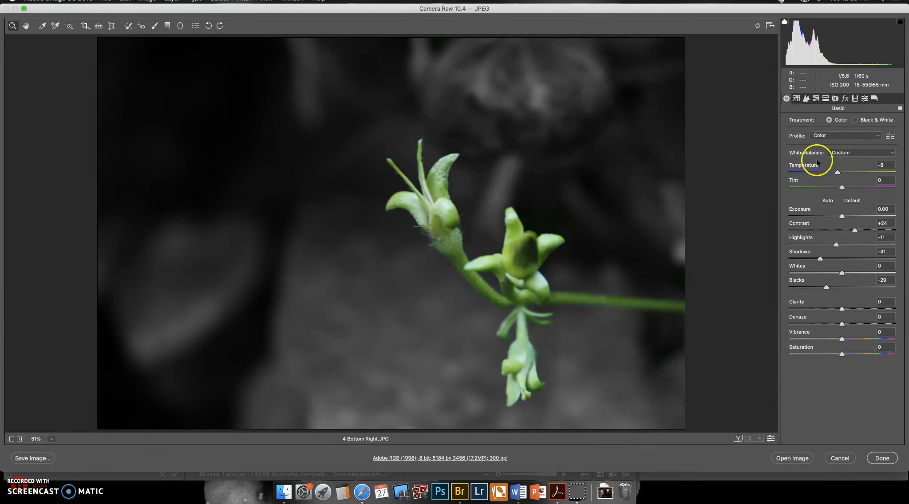
# Activate the Adjustment Brush, place a new adjustment pin in the upper-right background and delete that pin.
pyautogui.click(155, 26)
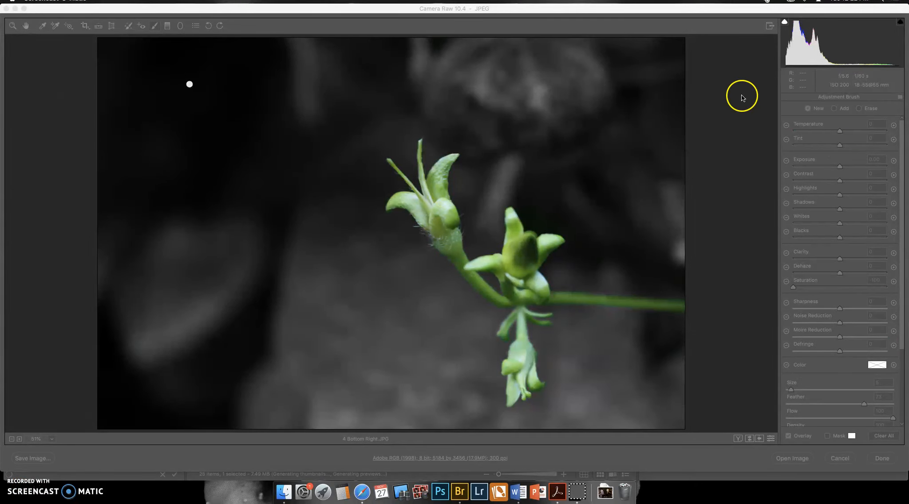
pyautogui.click(737, 36)
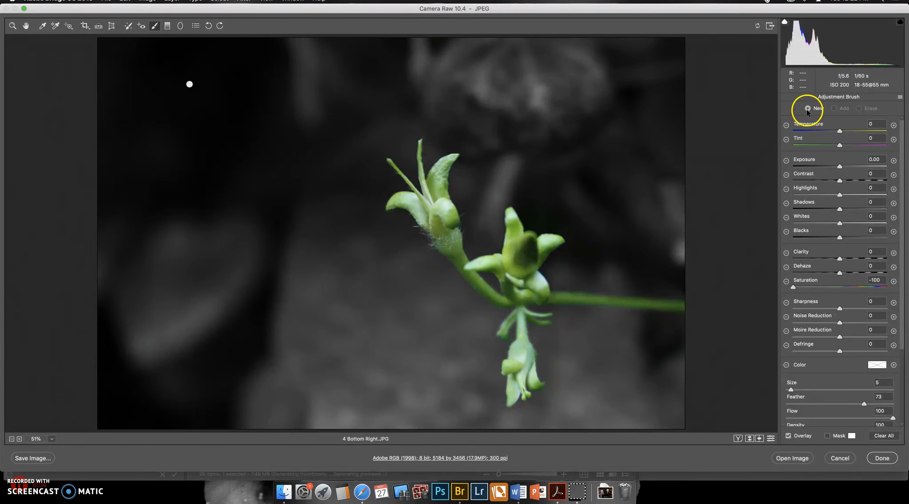
pyautogui.click(627, 76)
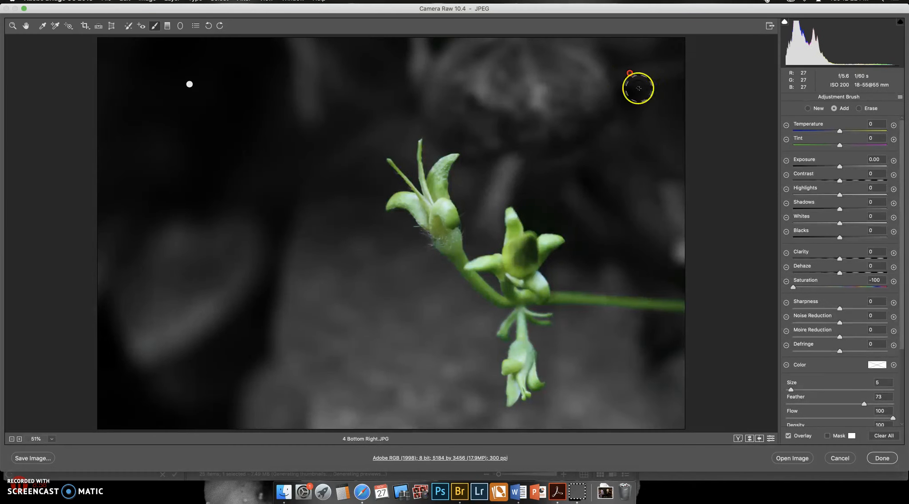
pyautogui.press('Delete')
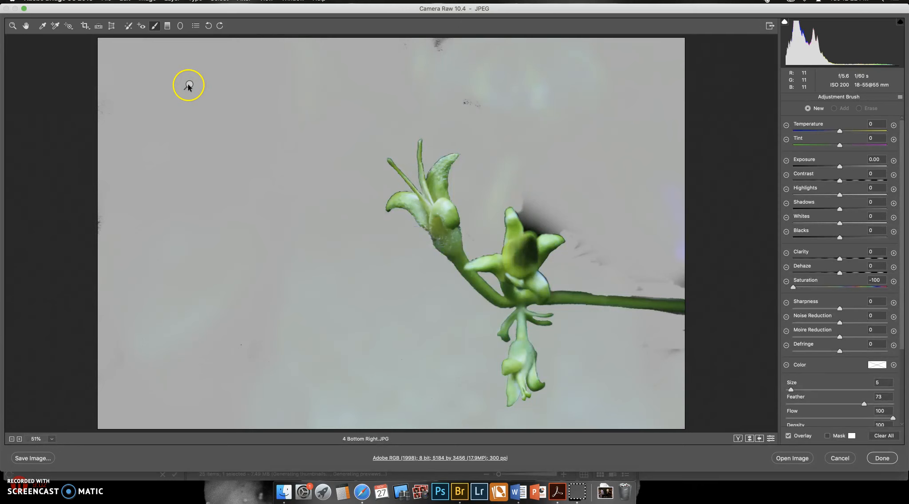
# Select the existing adjustment pin in the upper-left background and set its Saturation to -100.
pyautogui.click(189, 85)
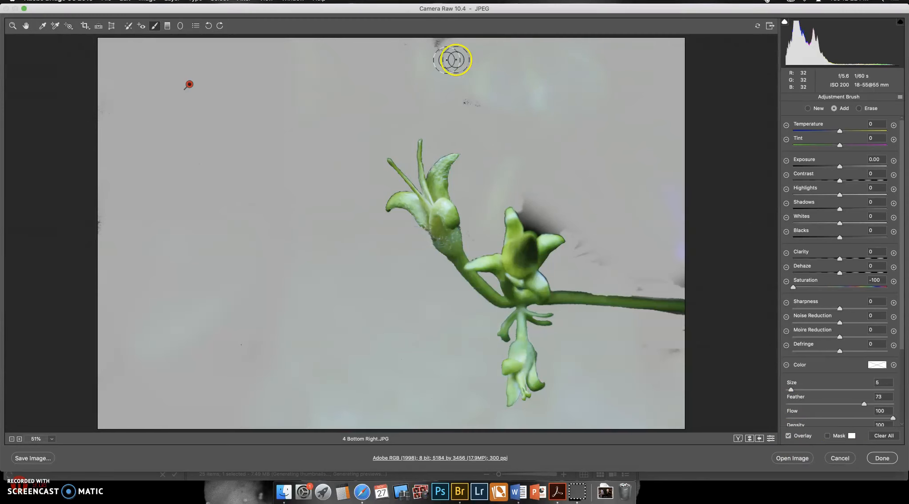
pyautogui.click(827, 288)
pyautogui.moveTo(829, 288); pyautogui.dragTo(786, 288)
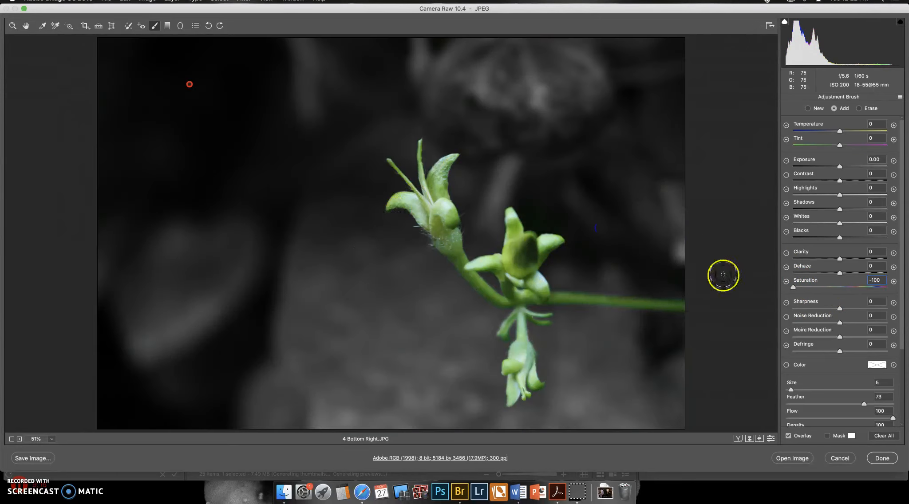
# Paint the desaturation with a size 2 brush in Add mode over the tip of the lower flower's small left leaf.
pyautogui.press('super+equal')
pyautogui.press('super+equal')
pyautogui.press('super+equal')
pyautogui.moveTo(599, 322); pyautogui.dragTo(412, 167)
pyautogui.moveTo(429, 326); pyautogui.dragTo(429, 207)
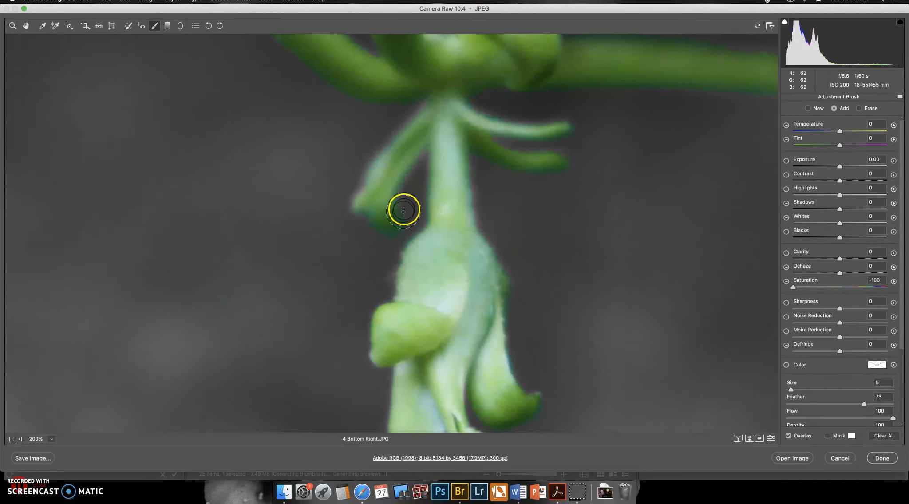
pyautogui.click(860, 109)
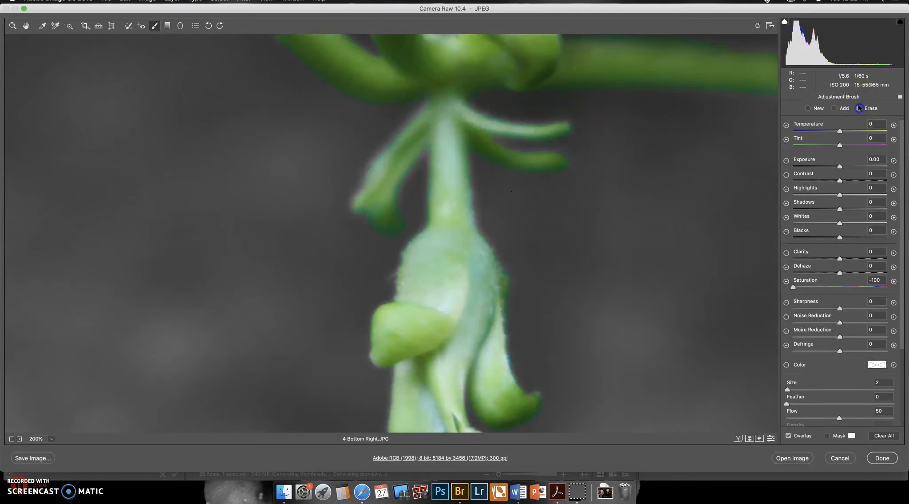
pyautogui.click(834, 109)
pyautogui.press('[')
pyautogui.press('[')
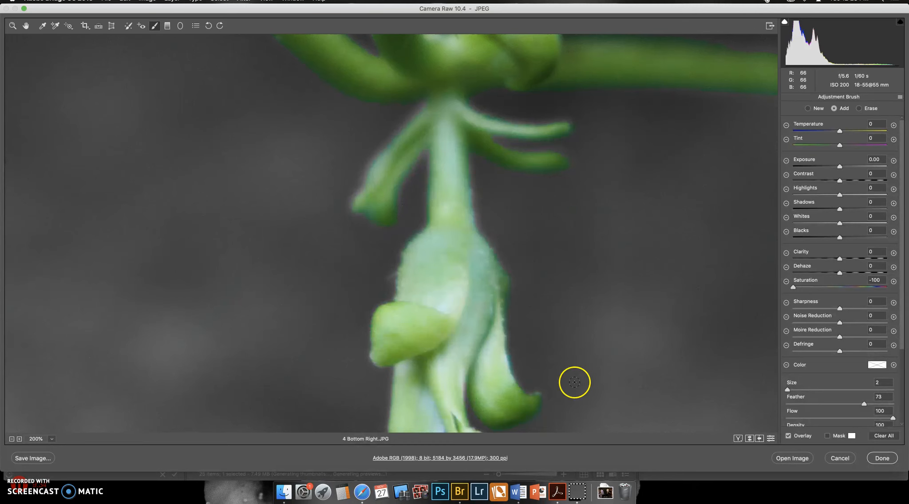
# Save the re-edited photo as another quality 10 JPEG in the same location, named document name plus "edit", and finish the edit.
pyautogui.click(45, 459)
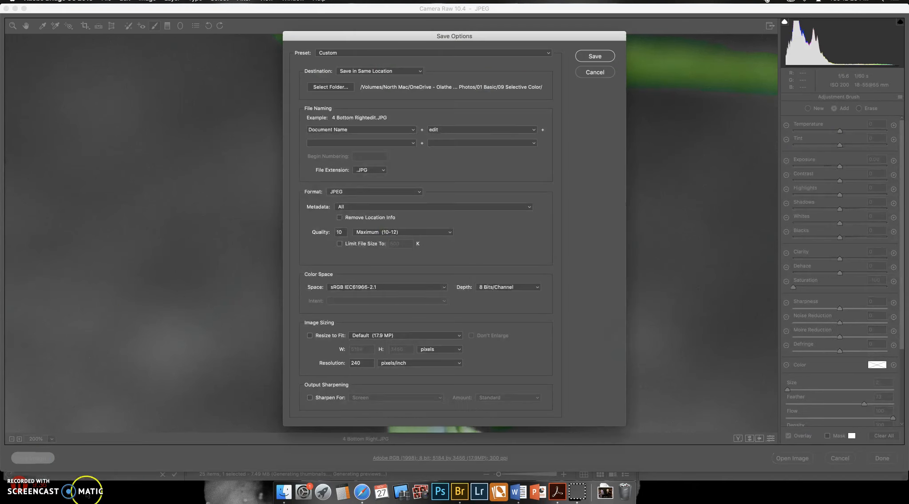
pyautogui.click(595, 56)
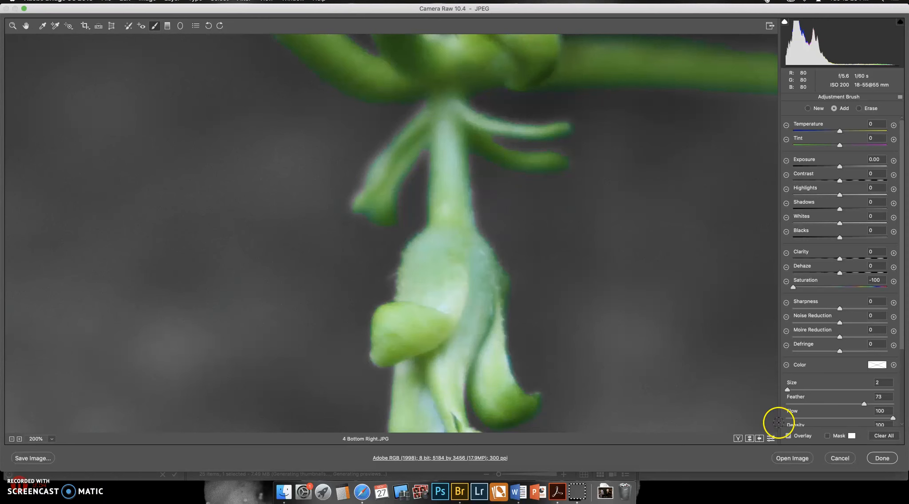
pyautogui.click(888, 458)
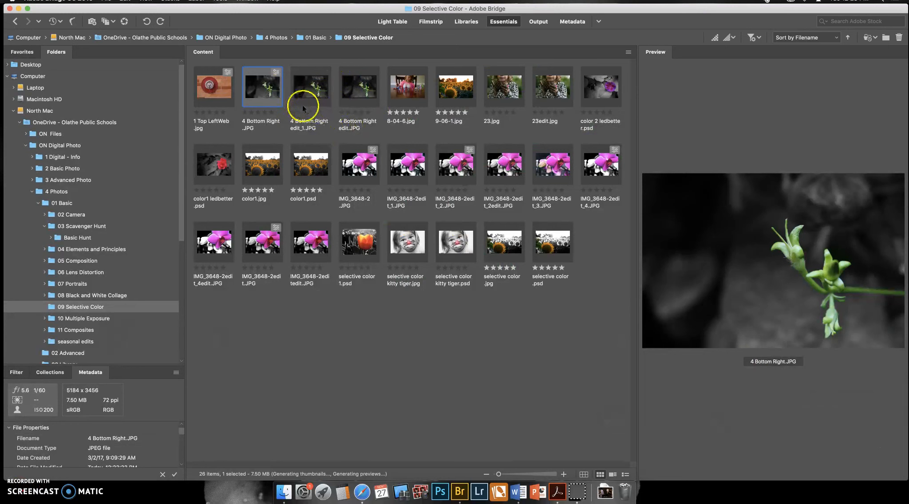
# Select 4 Bottom Rightedit.JPG in the 09 Selective Color folder to preview the first saved copy.
pyautogui.click(357, 85)
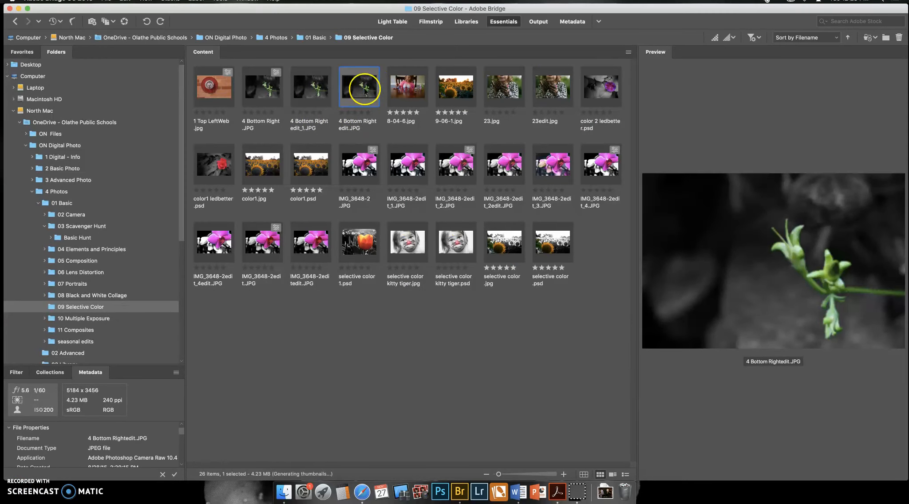